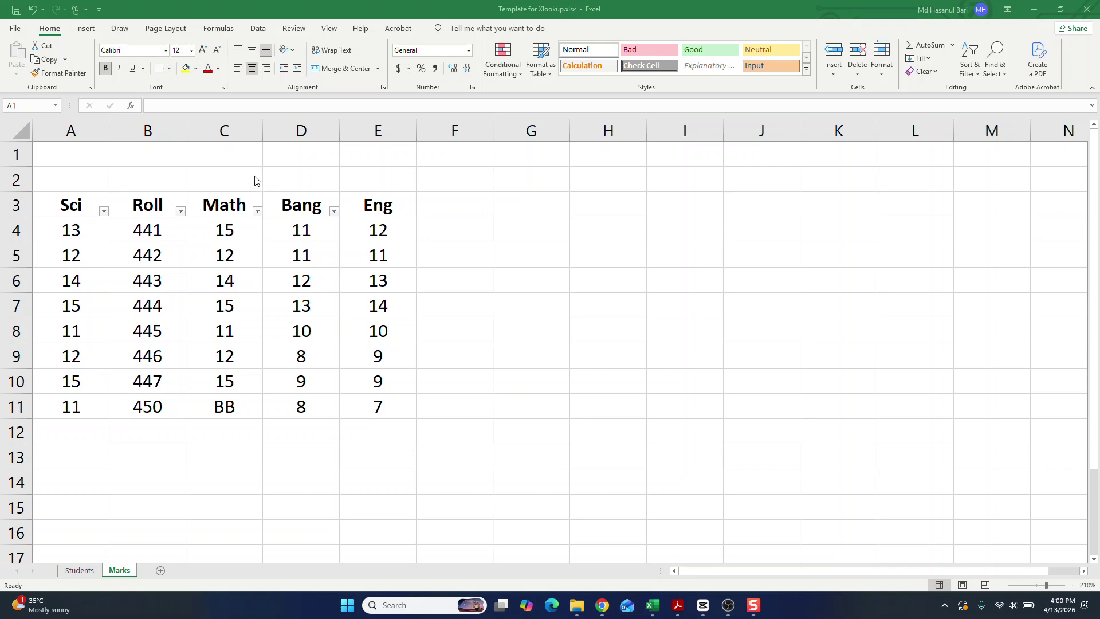
Enter a SUBTOTAL formula in C2 with function number 3 (COUNTA) over the Math marks C4:C11
{"action": "left_click", "coordinate": [247, 176]}
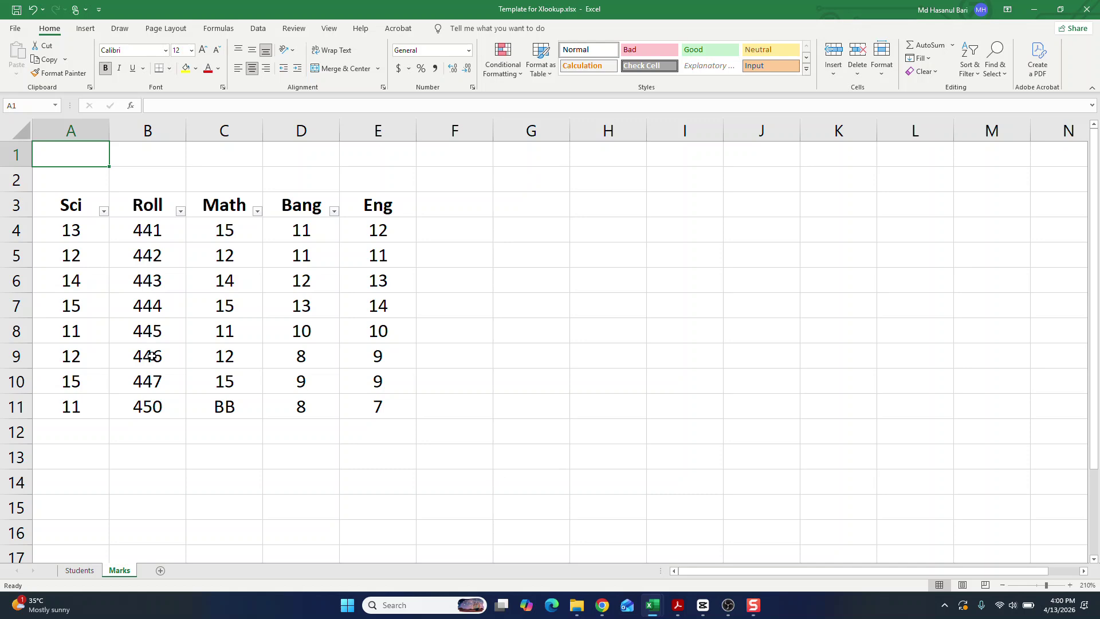
{"action": "left_click", "coordinate": [231, 185]}
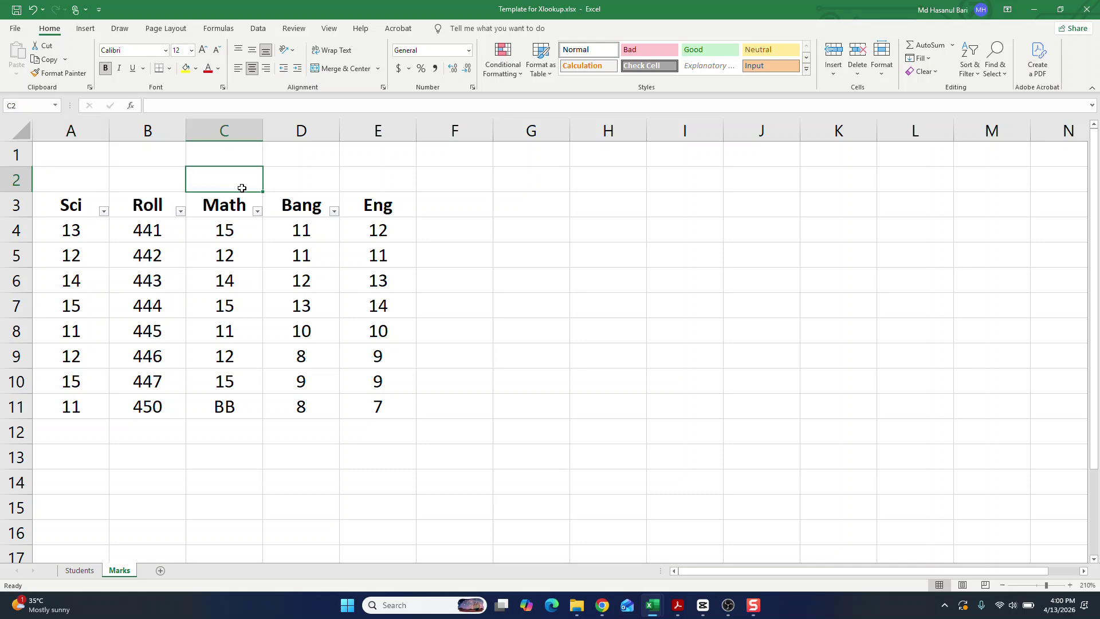
{"action": "type", "text": "=sub"}
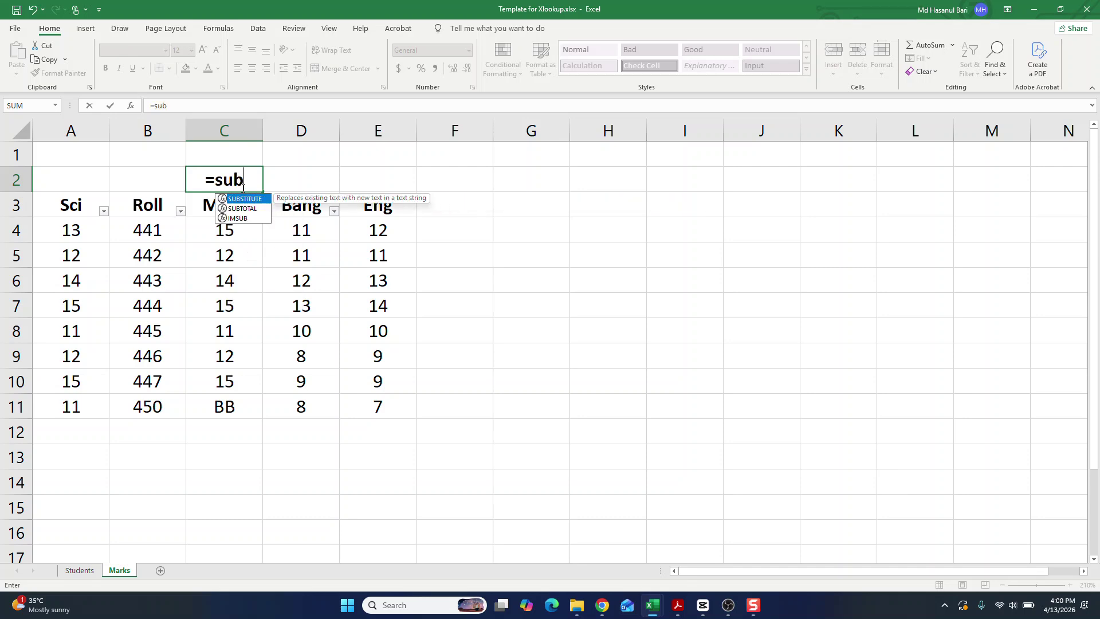
{"action": "key", "text": "Down"}
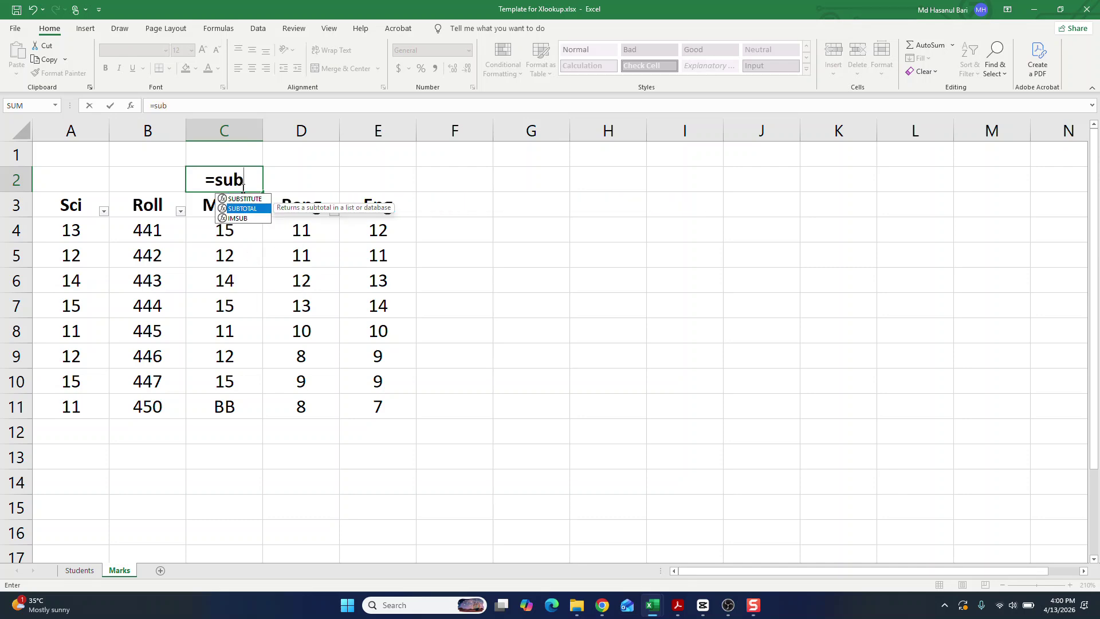
{"action": "key", "text": "Tab"}
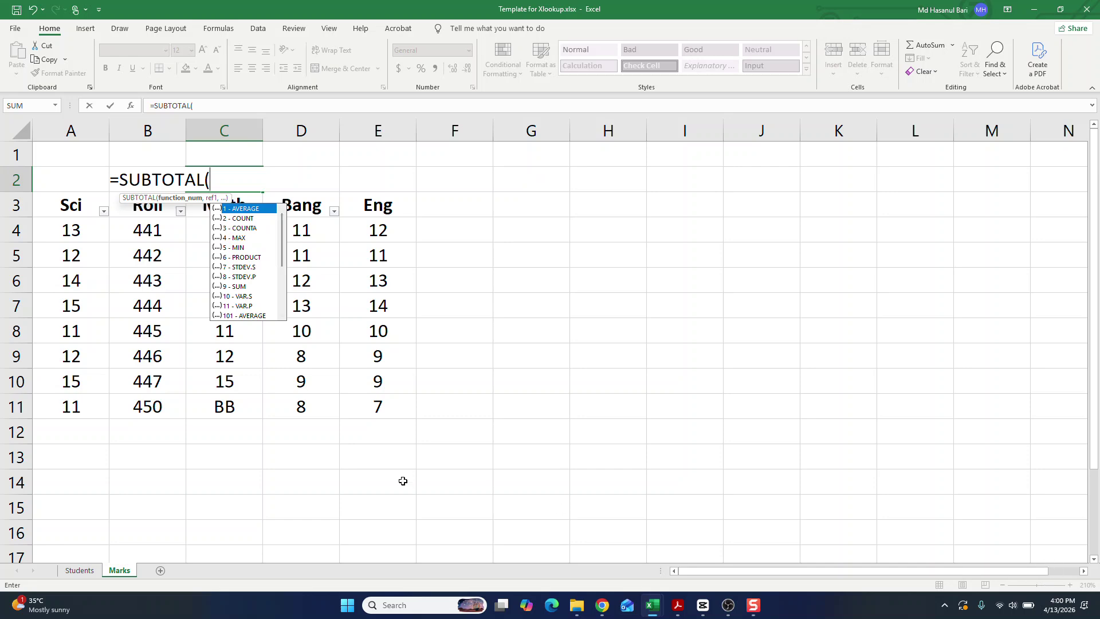
{"action": "left_click_drag", "start_coordinate": [281, 237], "coordinate": [276, 277]}
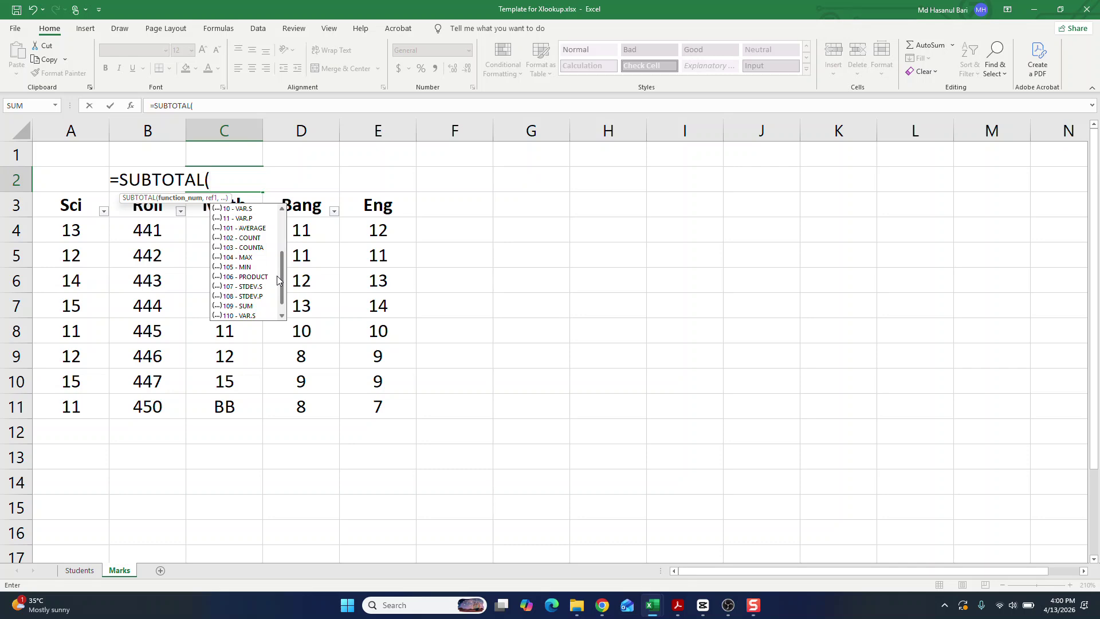
{"action": "left_click_drag", "start_coordinate": [277, 276], "coordinate": [275, 216]}
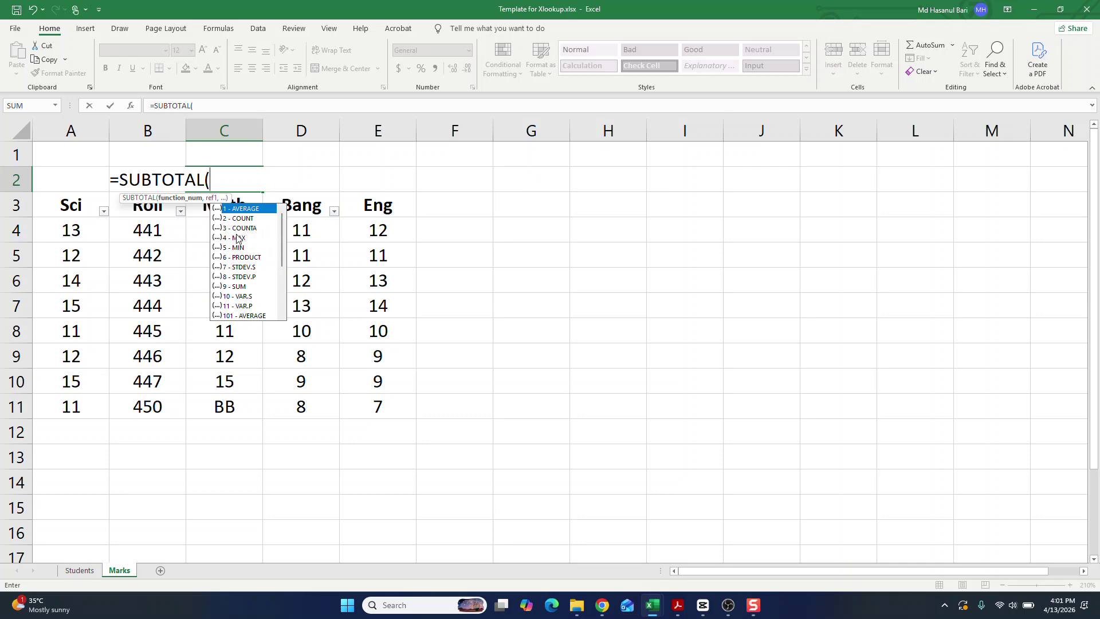
{"action": "left_click", "coordinate": [237, 180]}
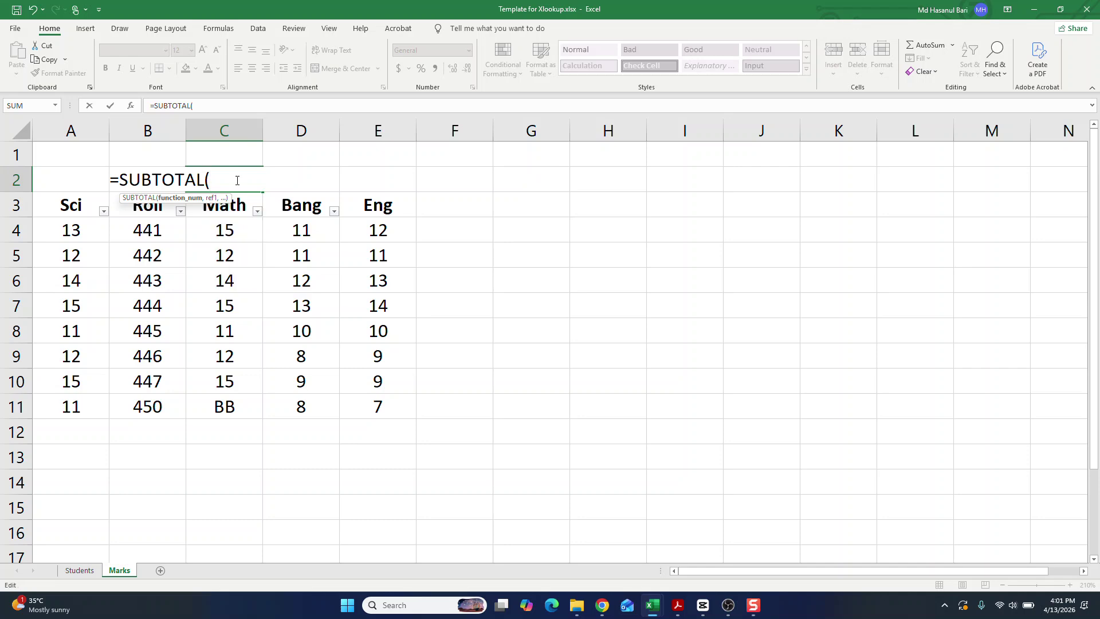
{"action": "type", "text": "3,"}
{"action": "left_click", "coordinate": [240, 240]}
{"action": "left_click_drag", "start_coordinate": [240, 240], "coordinate": [234, 412]}
{"action": "key", "text": "Return"}
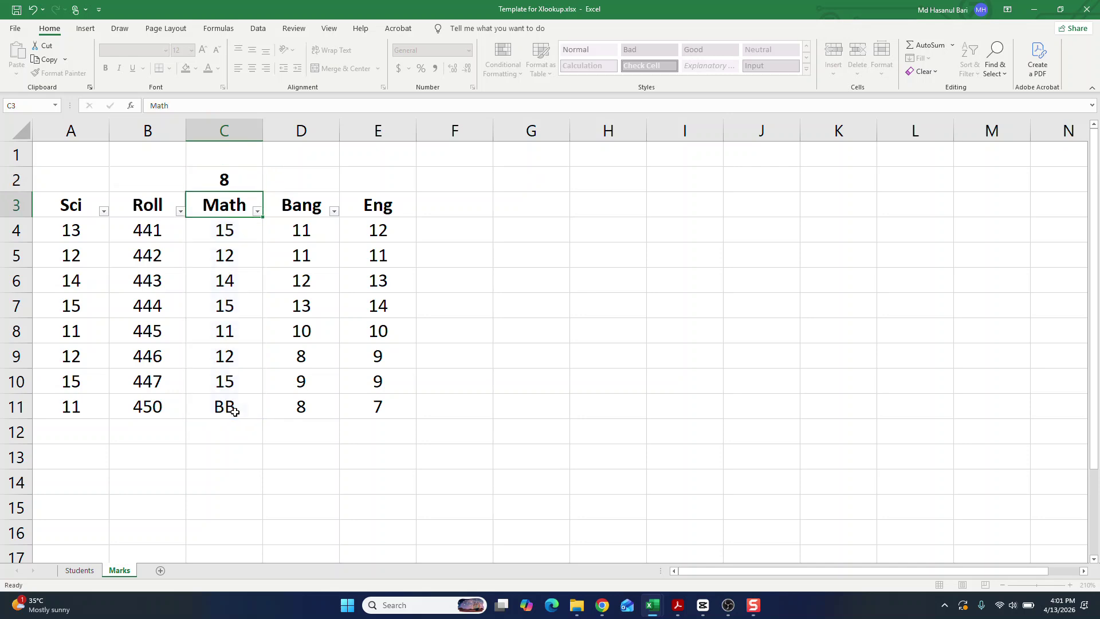
Compare the SUBTOTAL result in C2 with the Math entries in C4:C11, including the text entry in C11
{"action": "left_click", "coordinate": [223, 180]}
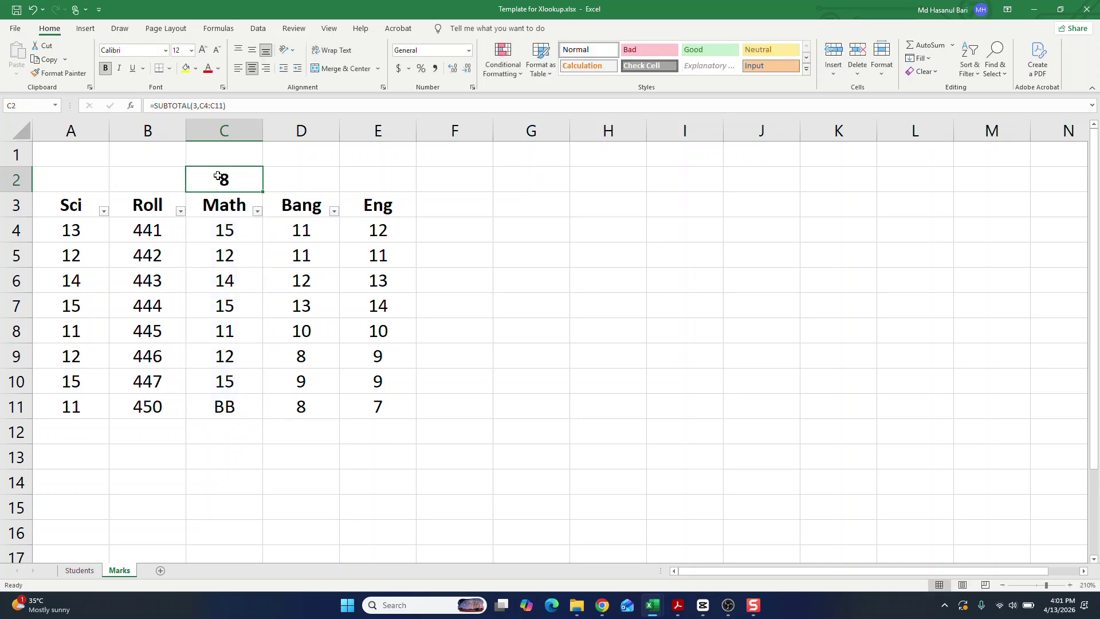
{"action": "left_click", "coordinate": [1070, 585]}
{"action": "left_click", "coordinate": [1070, 585]}
{"action": "left_click", "coordinate": [1070, 585]}
{"action": "left_click", "coordinate": [1070, 585]}
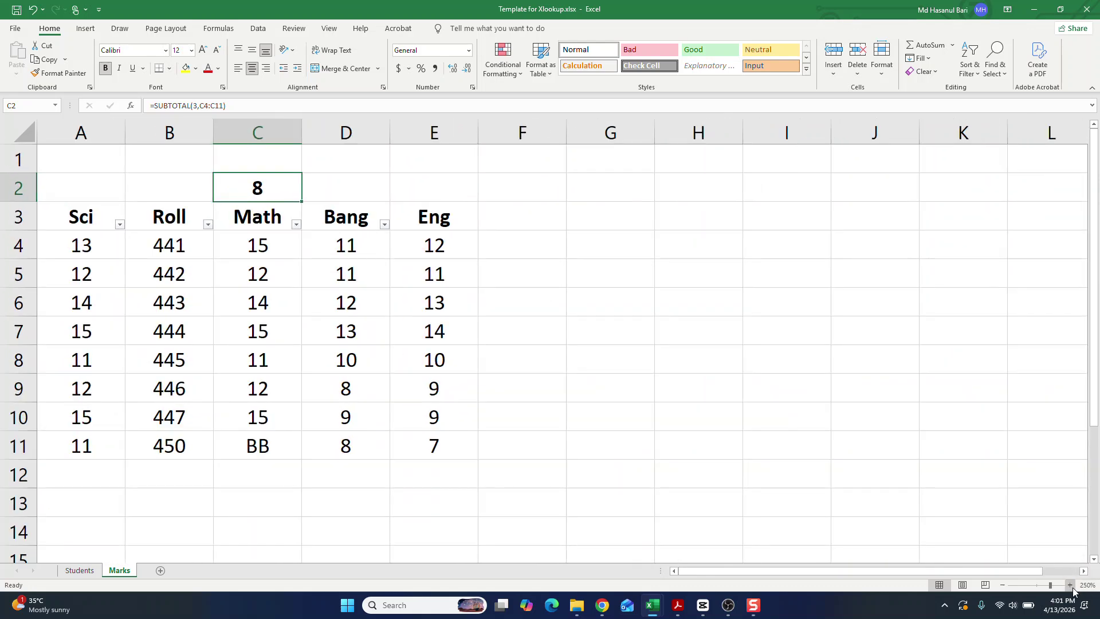
{"action": "left_click", "coordinate": [1070, 585]}
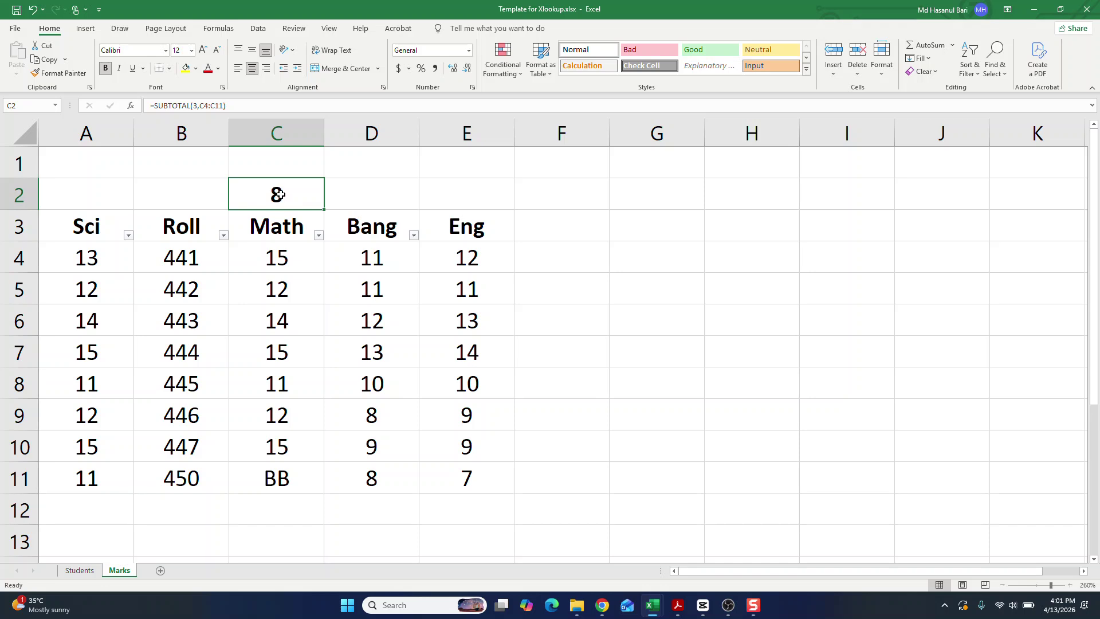
{"action": "left_click_drag", "start_coordinate": [294, 252], "coordinate": [291, 469]}
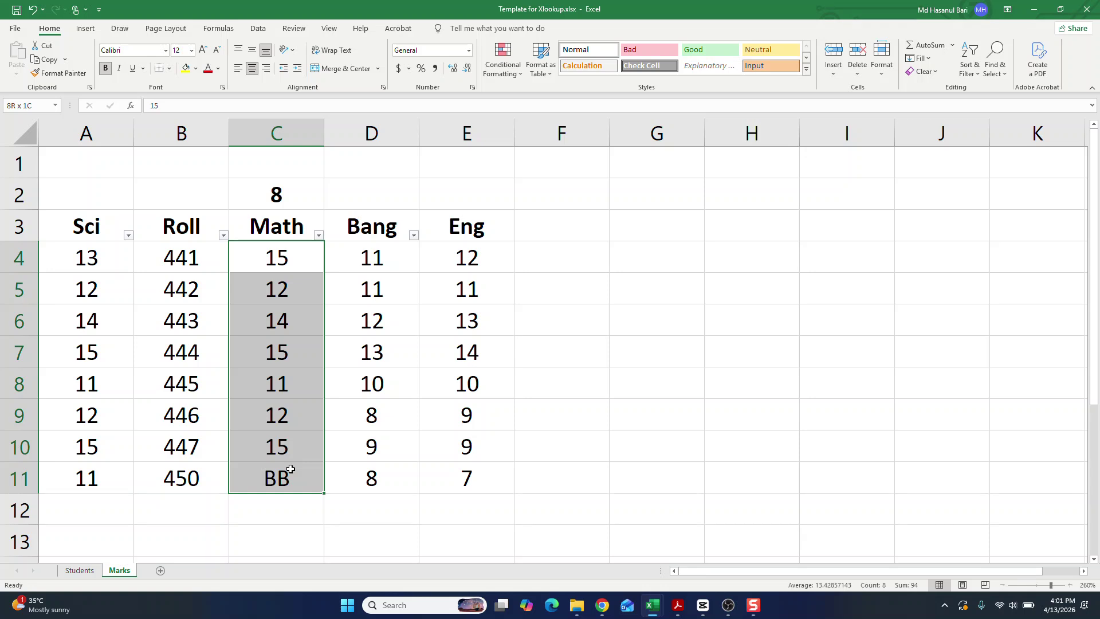
{"action": "left_click_drag", "start_coordinate": [291, 470], "coordinate": [291, 470]}
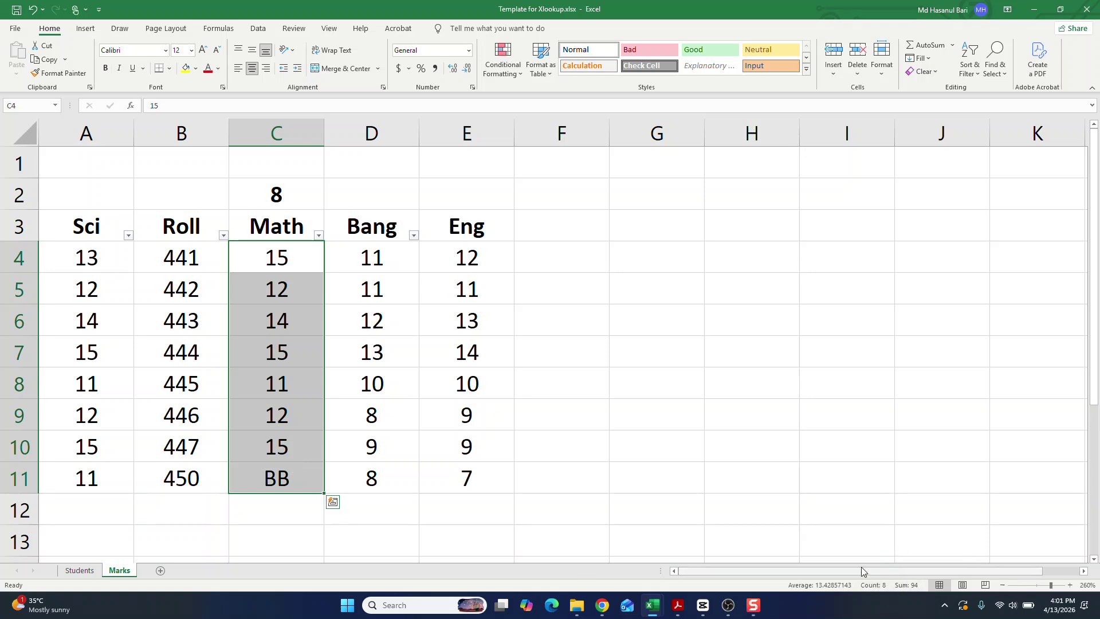
{"action": "left_click", "coordinate": [277, 193]}
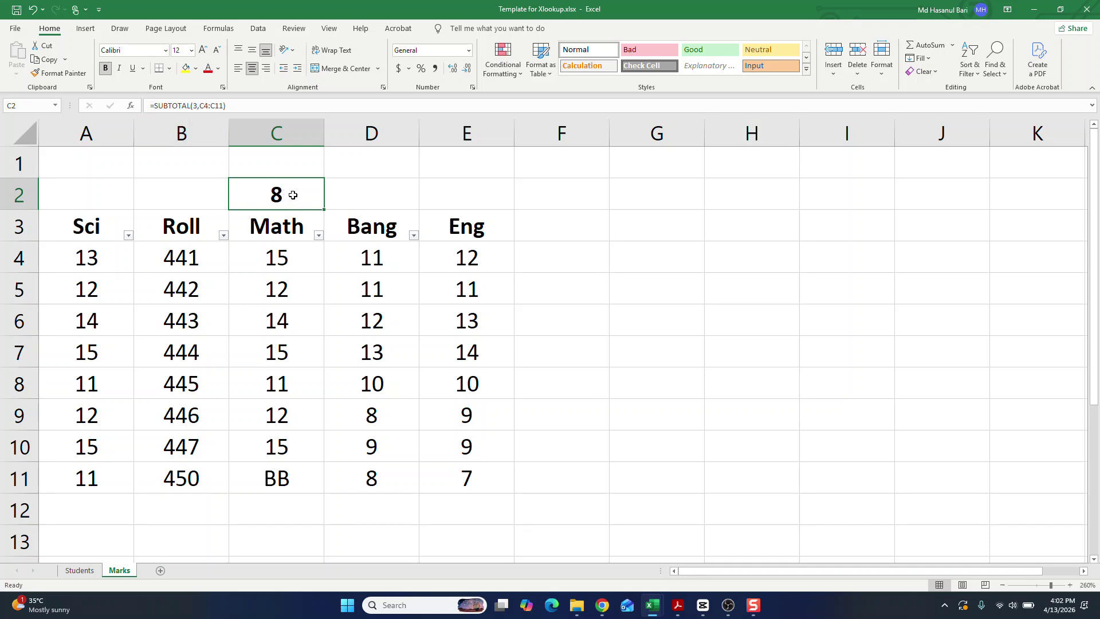
{"action": "left_click_drag", "start_coordinate": [280, 258], "coordinate": [284, 446]}
{"action": "left_click", "coordinate": [293, 481]}
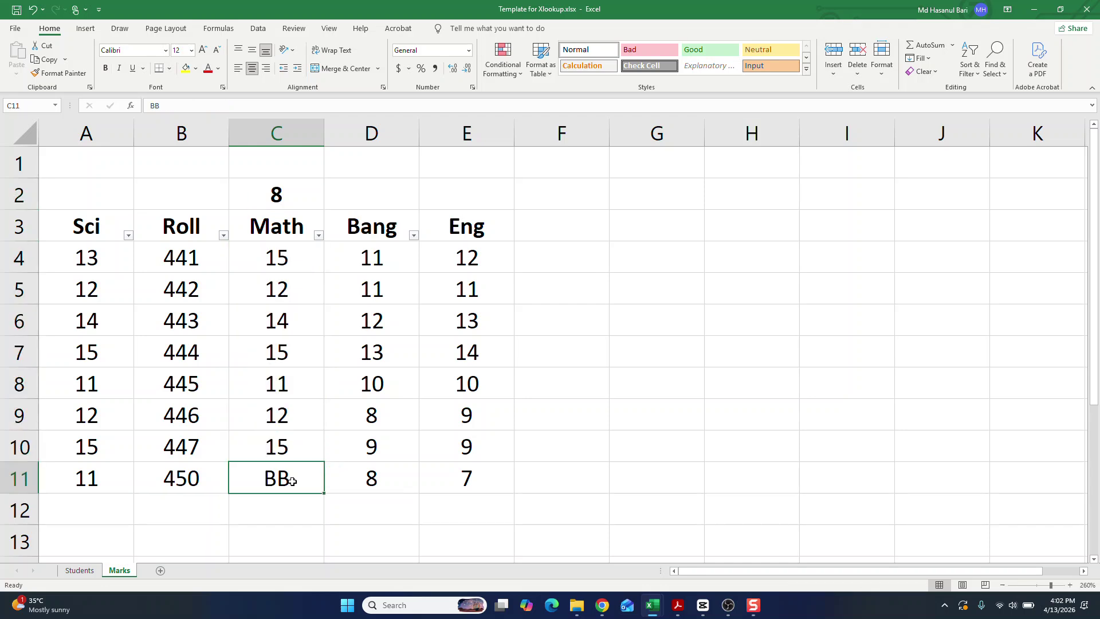
Change the function number of the C2 SUBTOTAL formula to 2 (COUNT) and check it against the numeric marks in C4:C10
{"action": "left_click", "coordinate": [285, 185]}
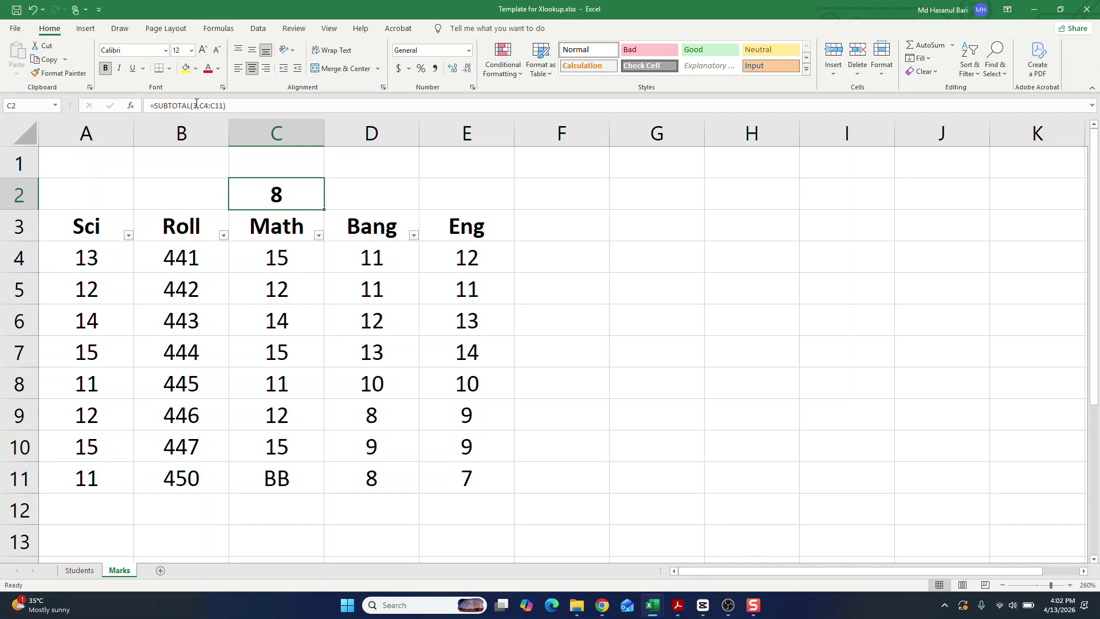
{"action": "left_click", "coordinate": [197, 104]}
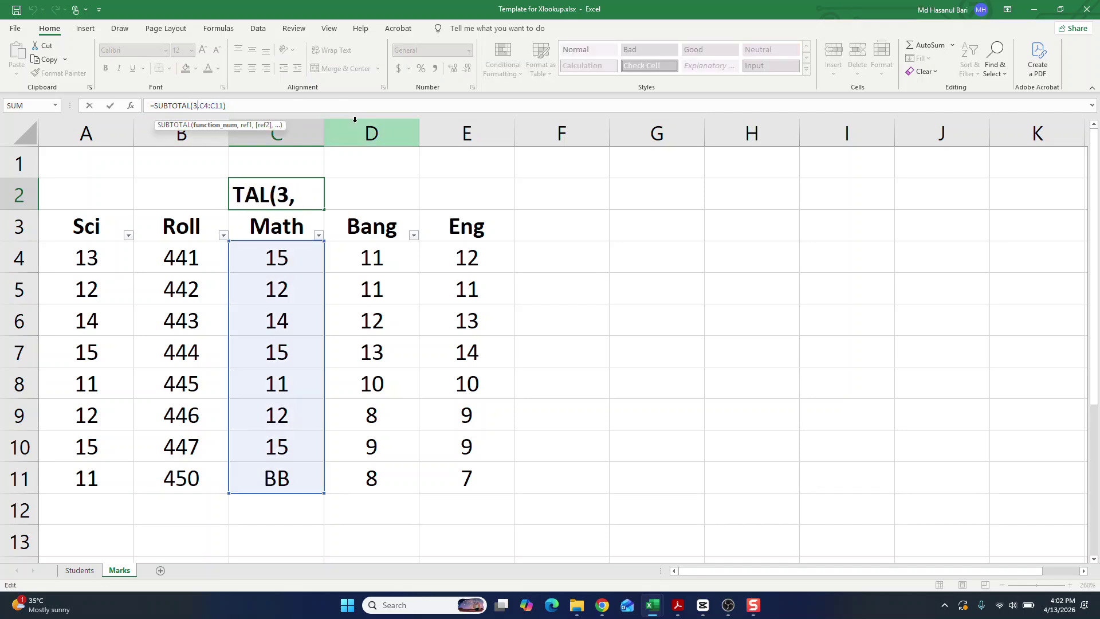
{"action": "key", "text": "BackSpace"}
{"action": "type", "text": "2"}
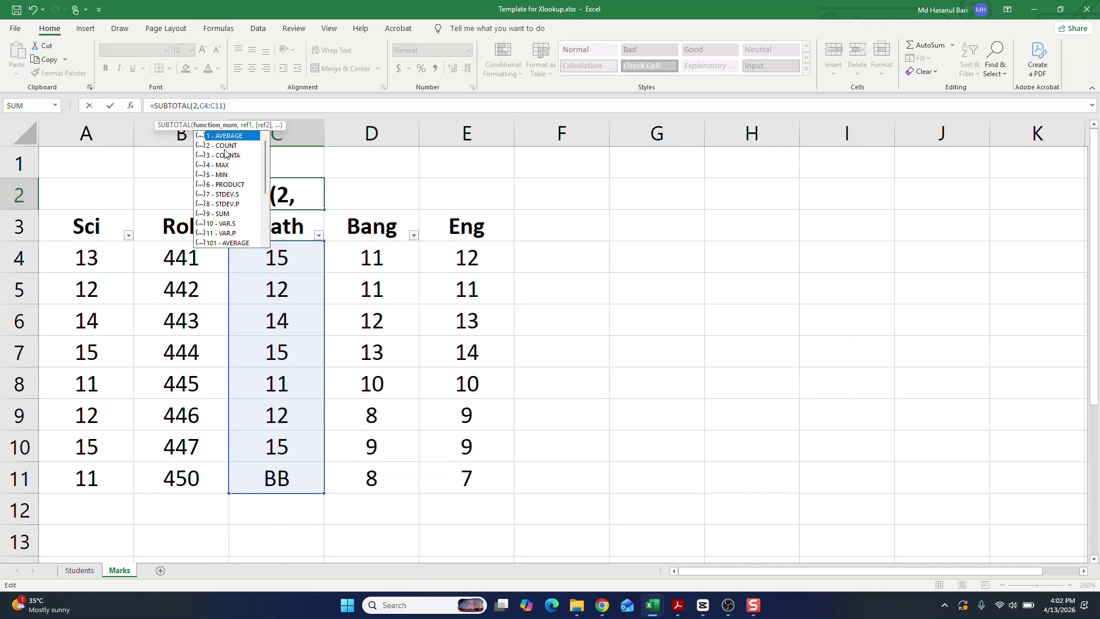
{"action": "left_click", "coordinate": [248, 108]}
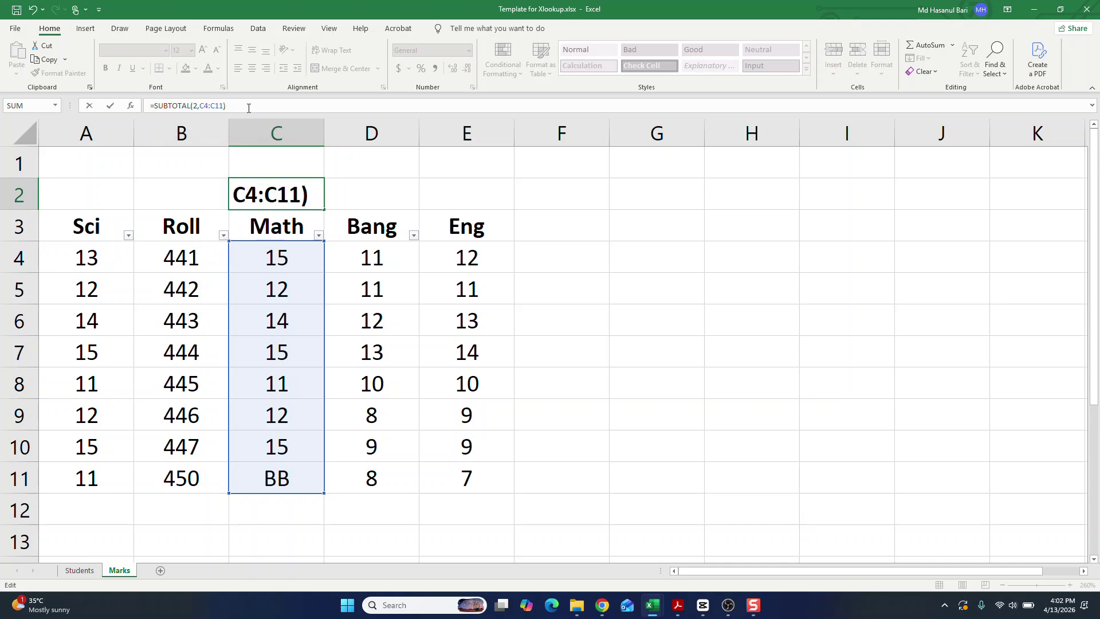
{"action": "key", "text": "Return"}
{"action": "left_click", "coordinate": [293, 194]}
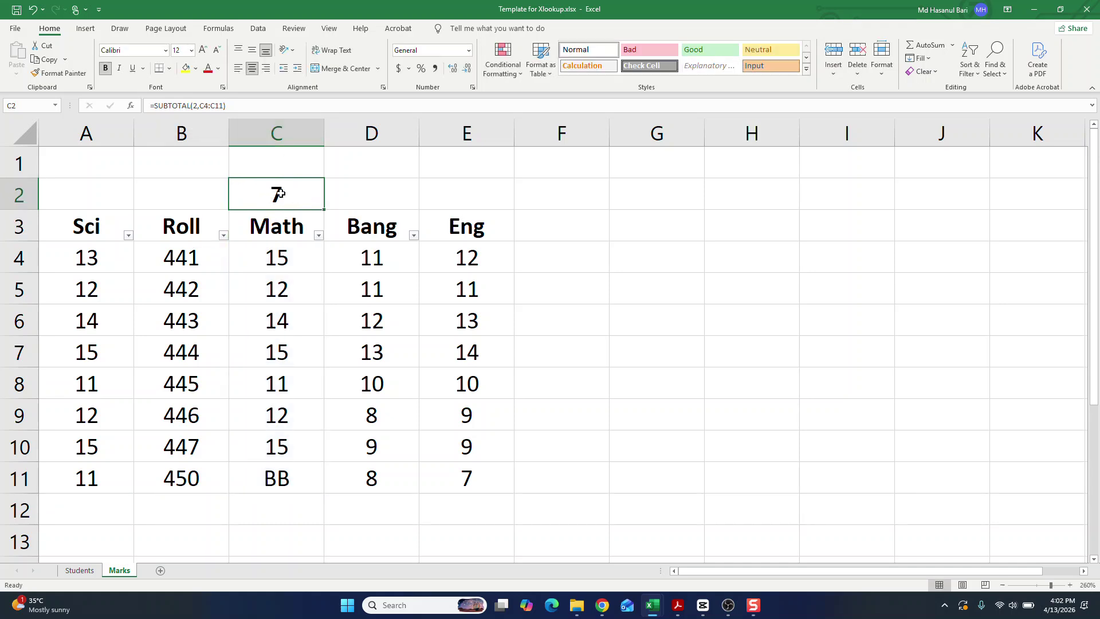
{"action": "left_click", "coordinate": [295, 475]}
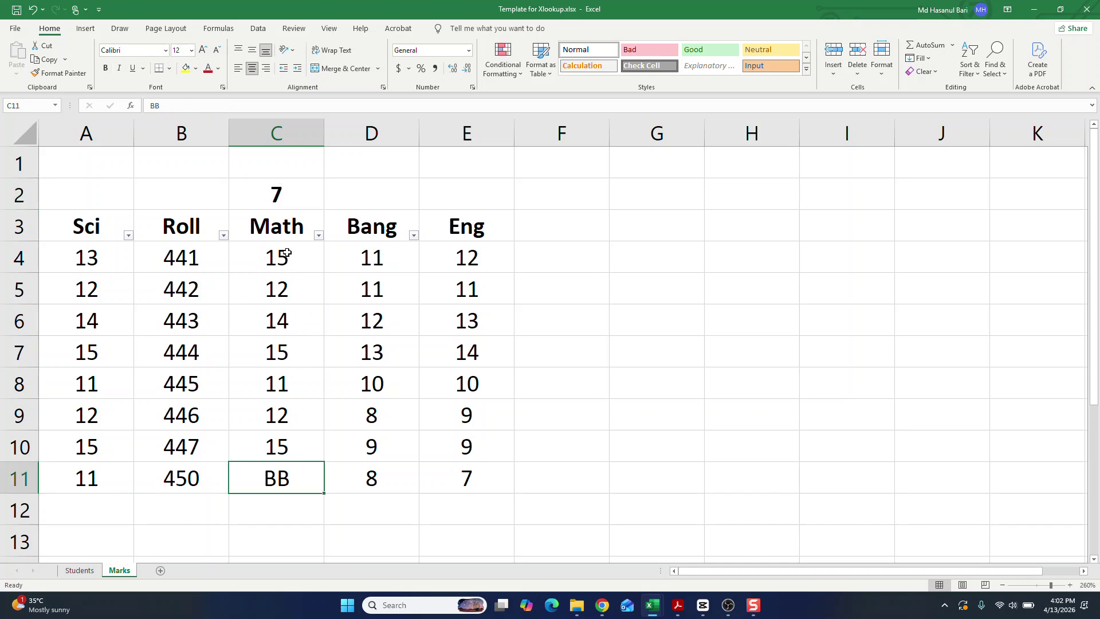
{"action": "left_click_drag", "start_coordinate": [287, 255], "coordinate": [300, 445]}
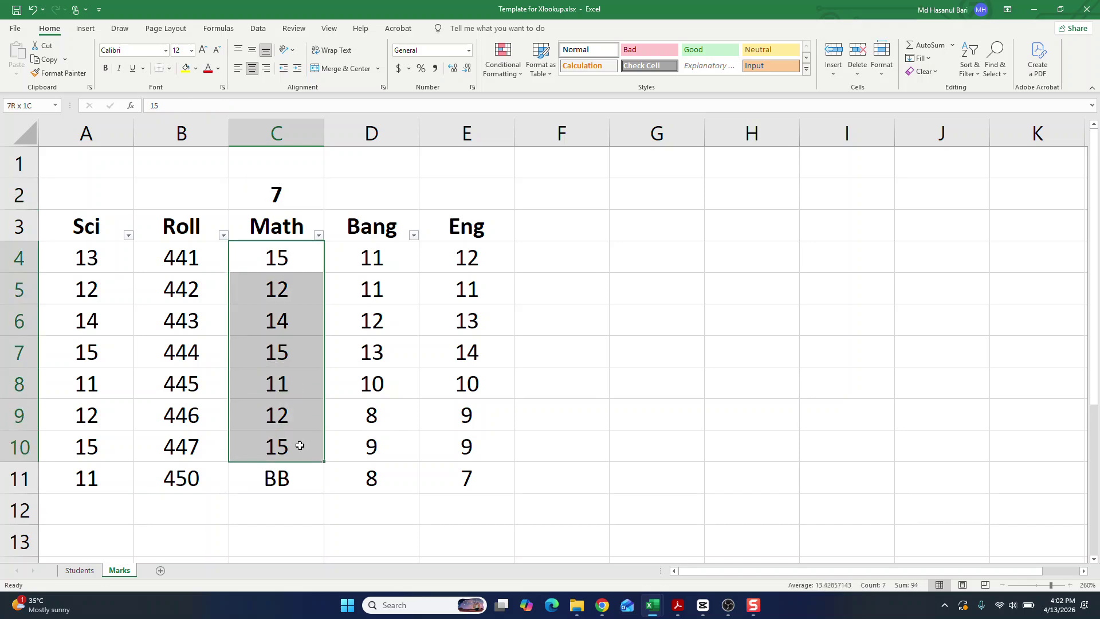
Set the function number of the SUBTOTAL formula in C2 back to 3 (COUNTA)
{"action": "left_click", "coordinate": [286, 198]}
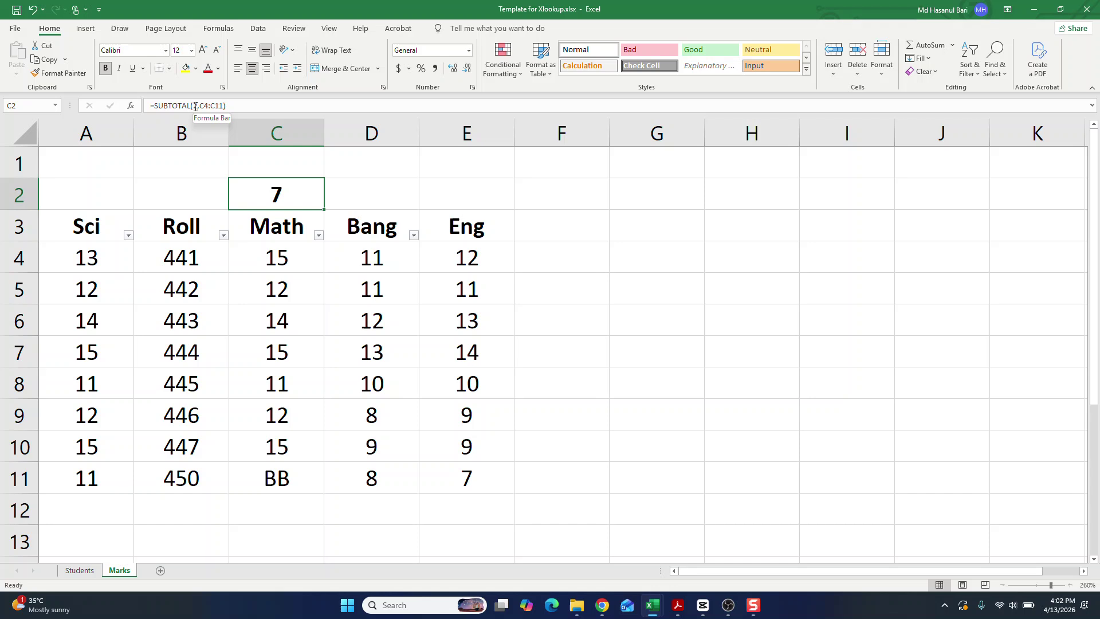
{"action": "left_click", "coordinate": [197, 108]}
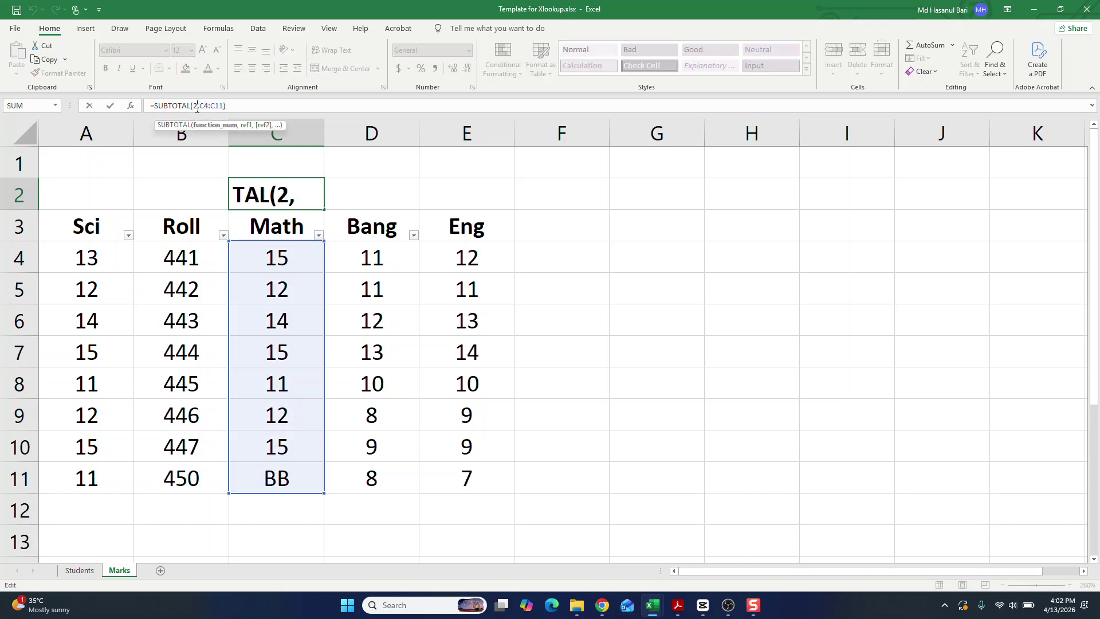
{"action": "key", "text": "BackSpace"}
{"action": "type", "text": "3"}
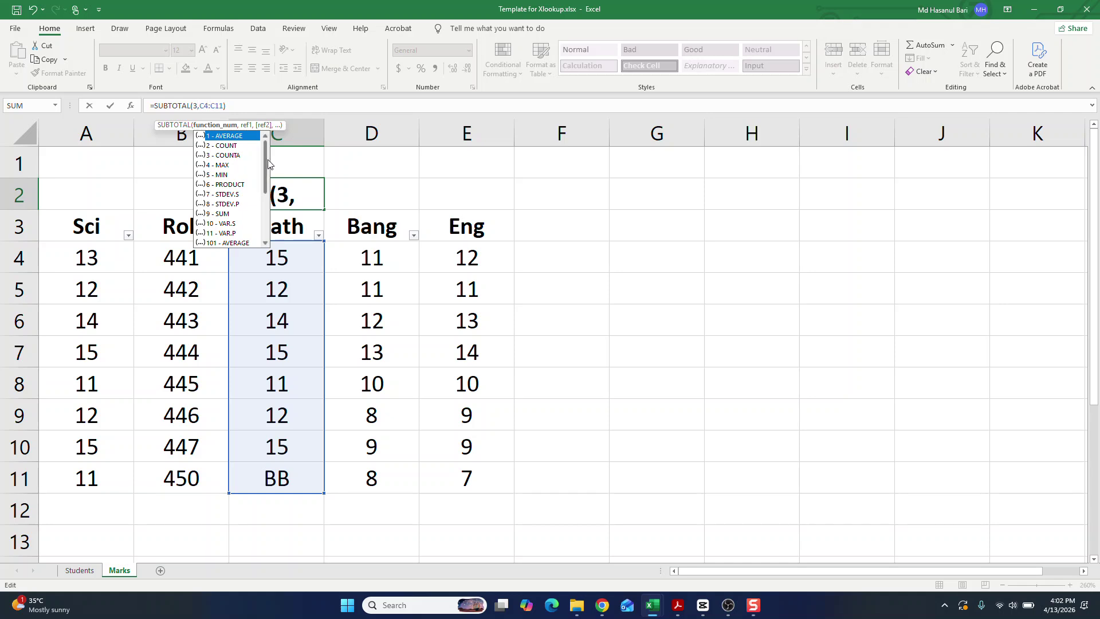
{"action": "scroll", "coordinate": [265, 169], "scroll_direction": "down", "scroll_amount": 2}
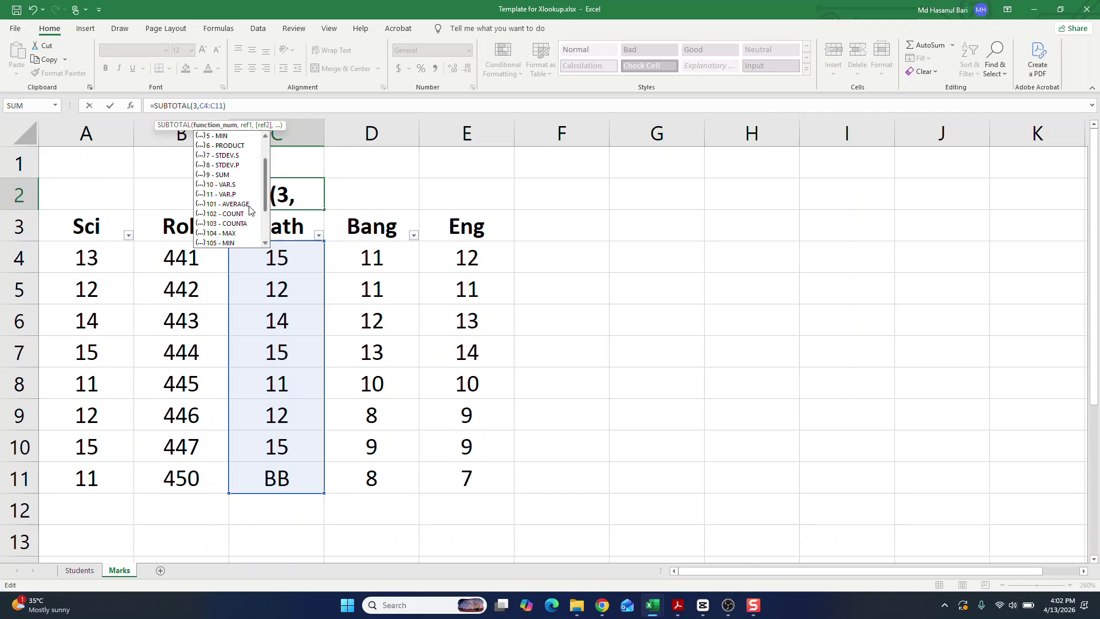
{"action": "left_click", "coordinate": [236, 104]}
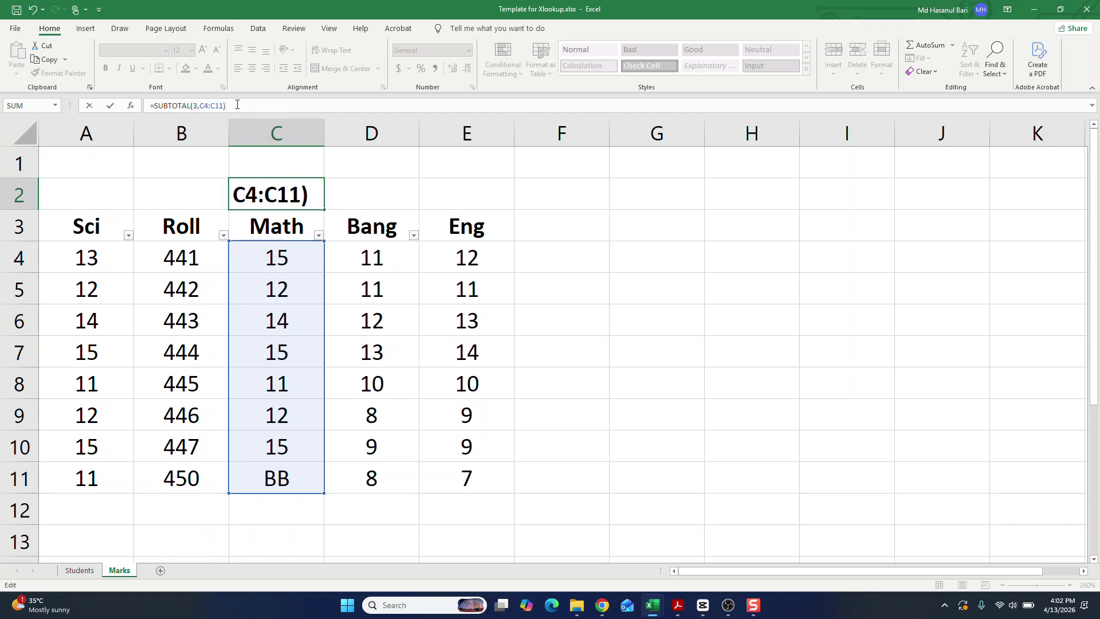
{"action": "key", "text": "Return"}
{"action": "key", "text": "Up"}
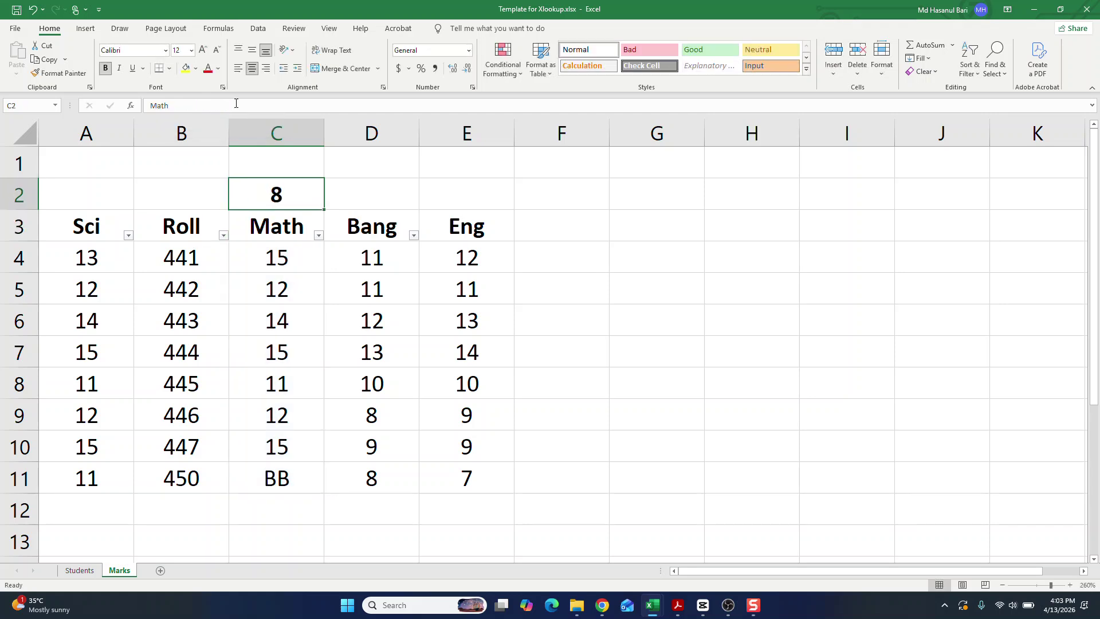
Enter a SUBTOTAL formula in C1 with function number 103 (COUNTA) over the Math marks C4:C11
{"action": "key", "text": "Up"}
{"action": "key", "text": "Down"}
{"action": "key", "text": "Up"}
{"action": "type", "text": "="}
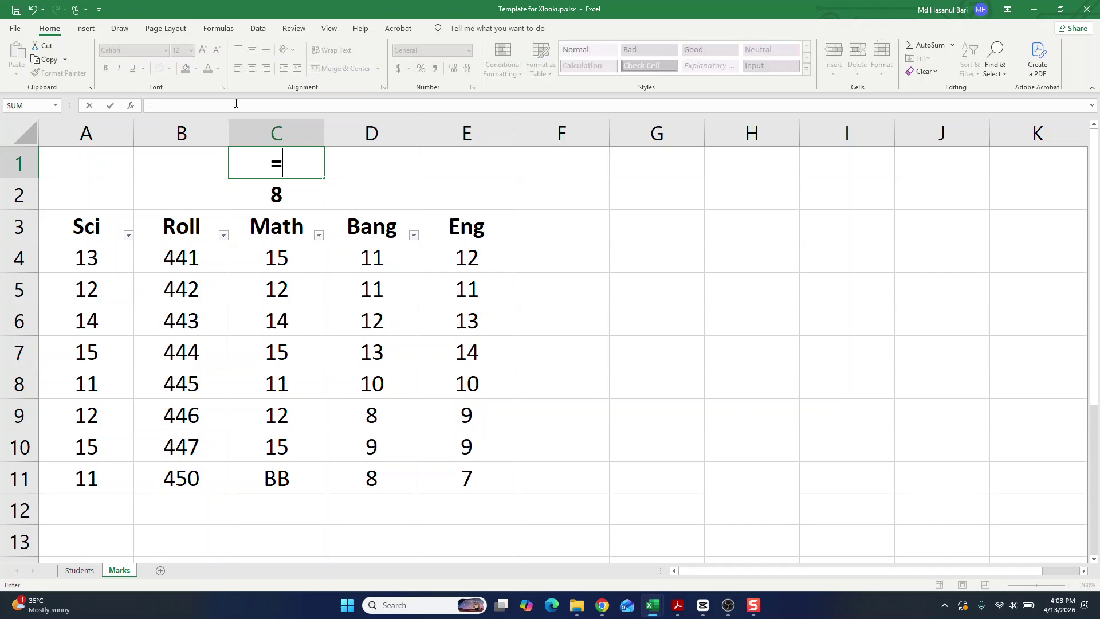
{"action": "type", "text": "sub"}
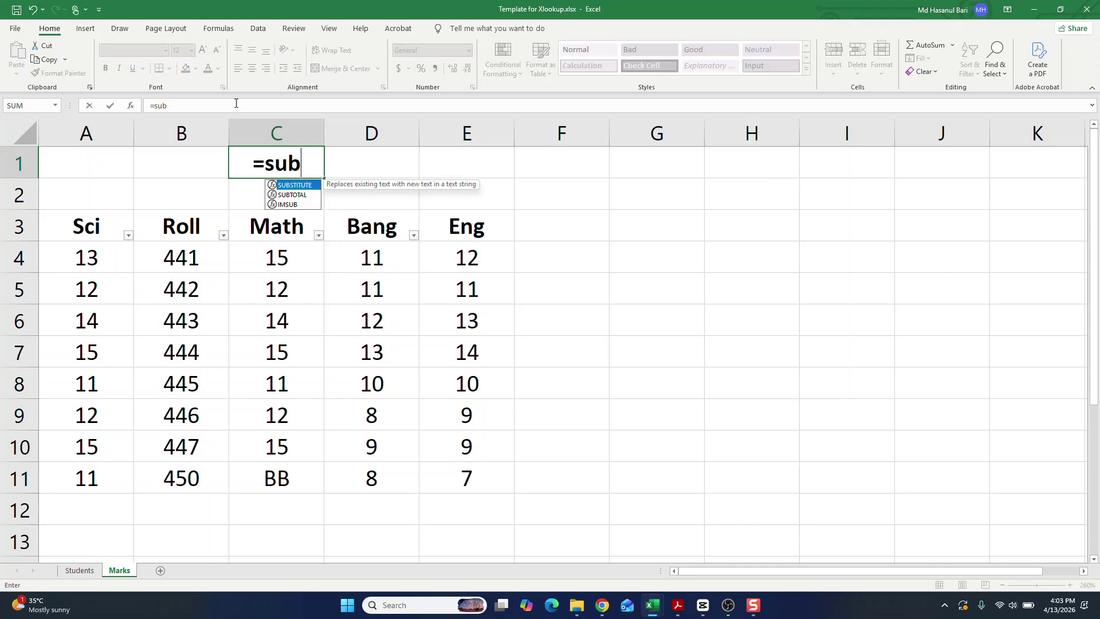
{"action": "key", "text": "Down"}
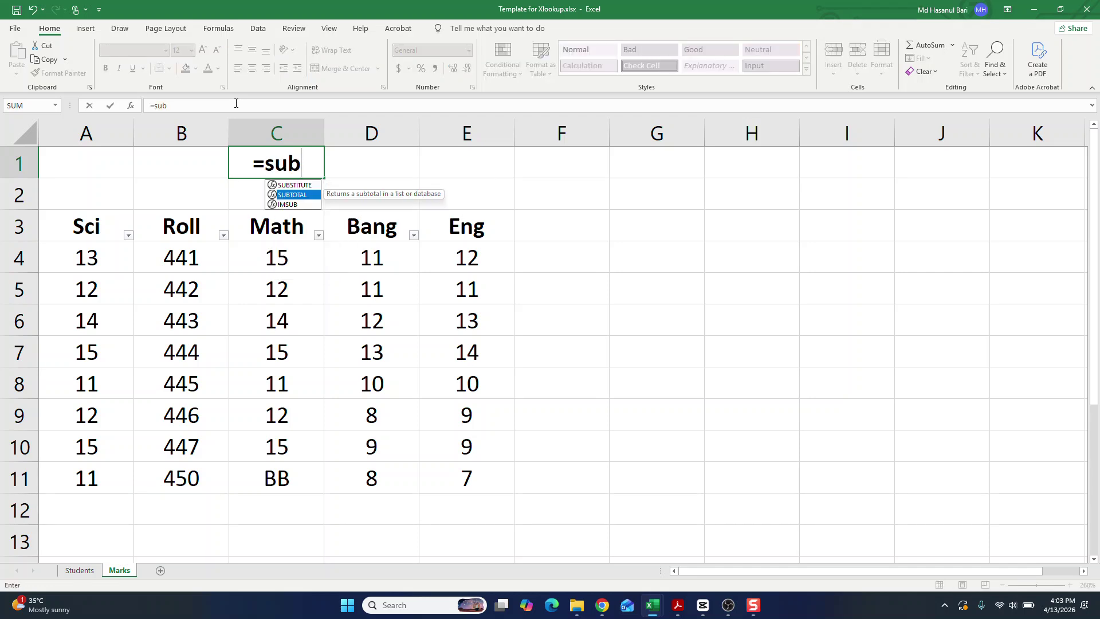
{"action": "key", "text": "Tab"}
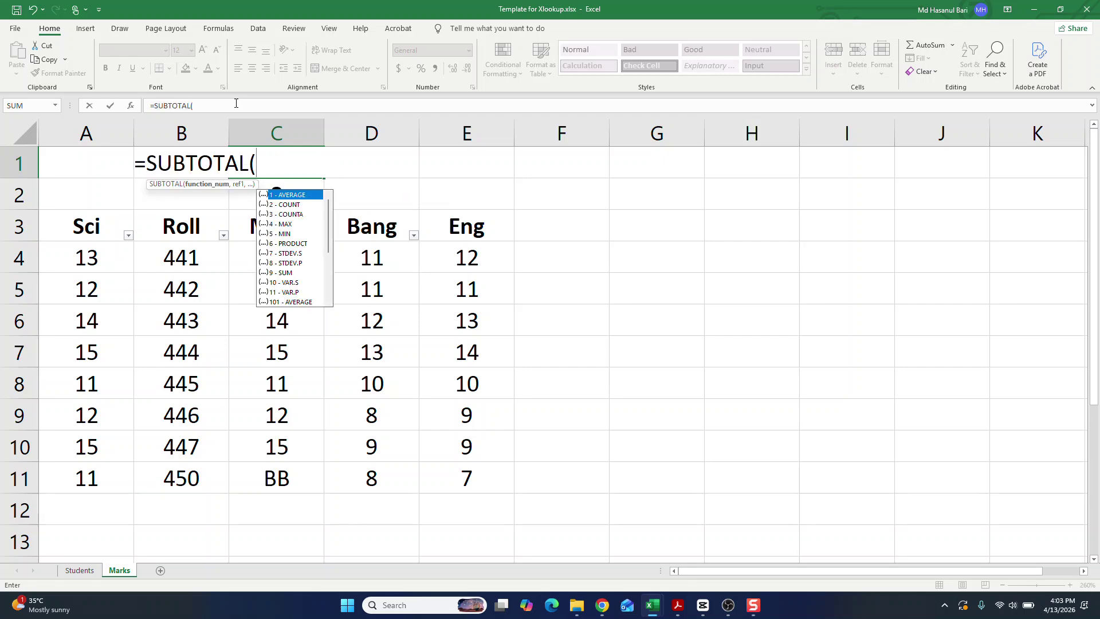
{"action": "type", "text": "103,"}
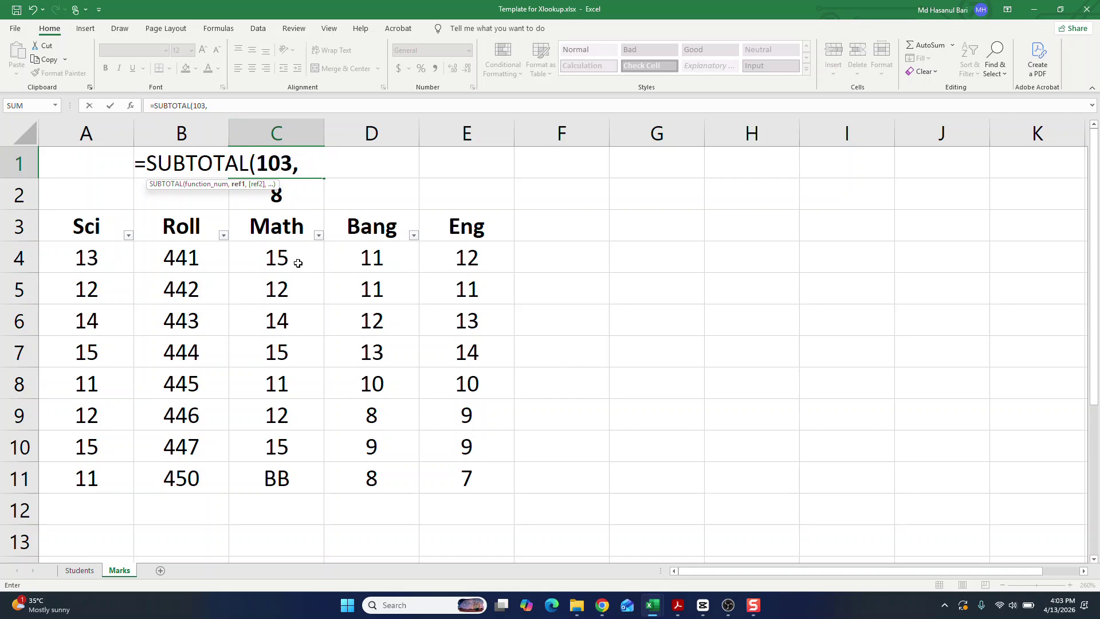
{"action": "left_click_drag", "start_coordinate": [295, 258], "coordinate": [299, 494]}
{"action": "key", "text": "Return"}
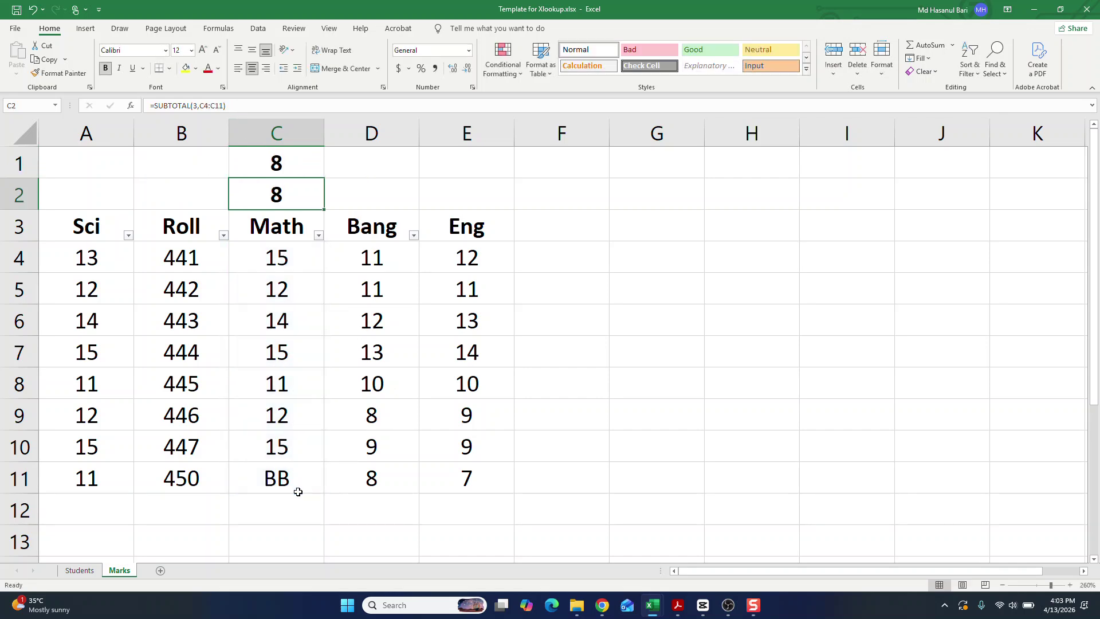
Compare the SUBTOTAL formulas in C1 and C2, which use function numbers 103 and 3
{"action": "left_click", "coordinate": [275, 159]}
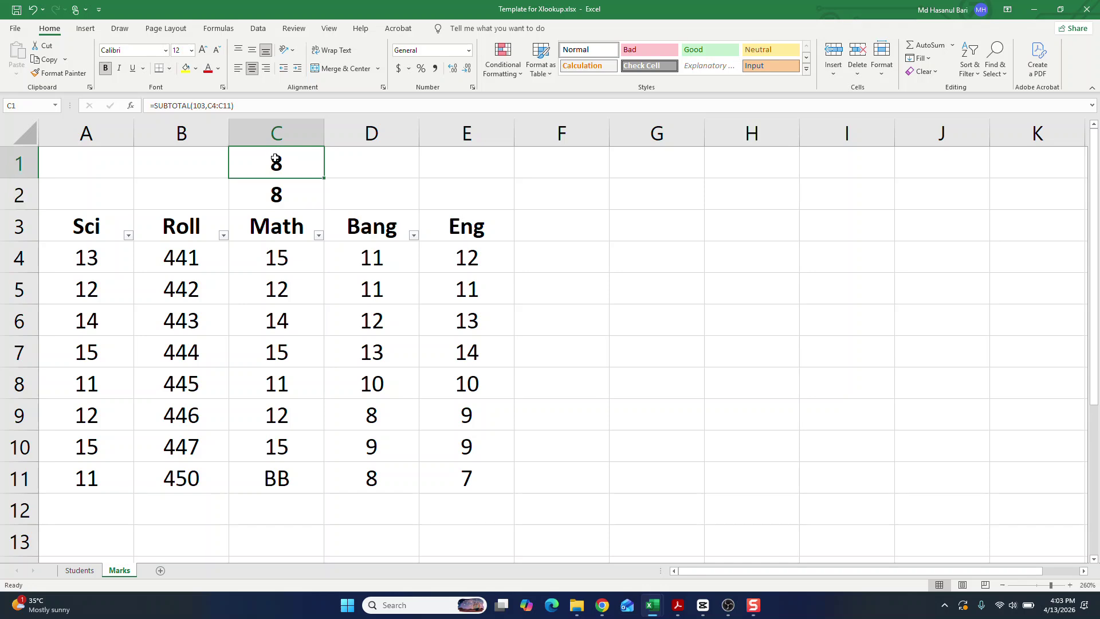
{"action": "left_click", "coordinate": [277, 196]}
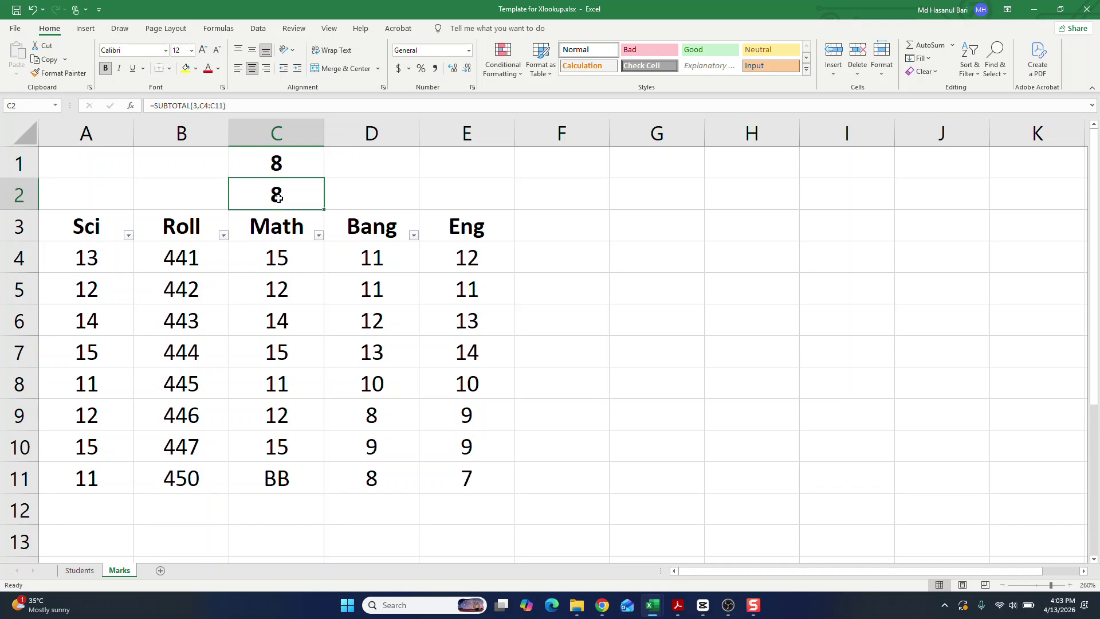
{"action": "left_click", "coordinate": [289, 161]}
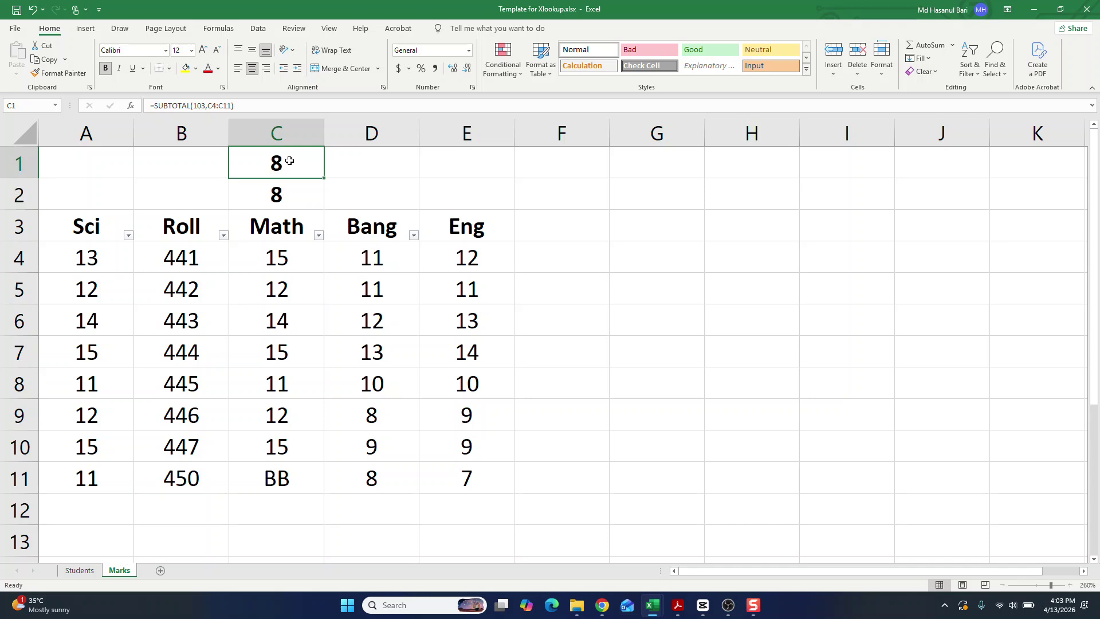
{"action": "left_click", "coordinate": [291, 194]}
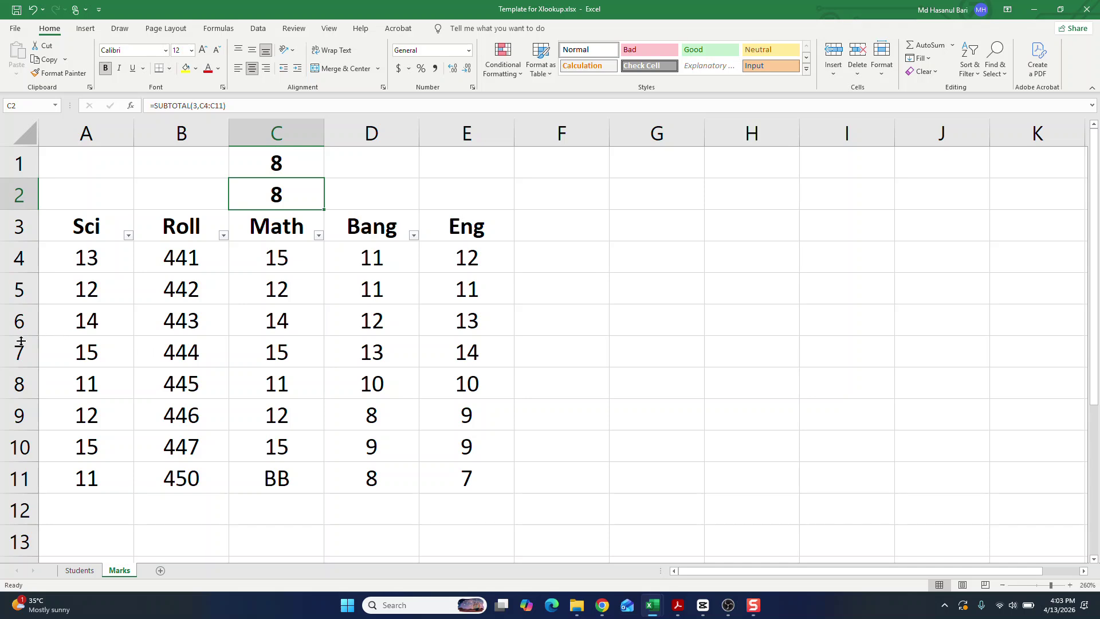
Hide rows 6 and 7 and compare the SUBTOTAL results in C1 and C2 with the visible Math marks
{"action": "left_click_drag", "start_coordinate": [19, 322], "coordinate": [19, 347]}
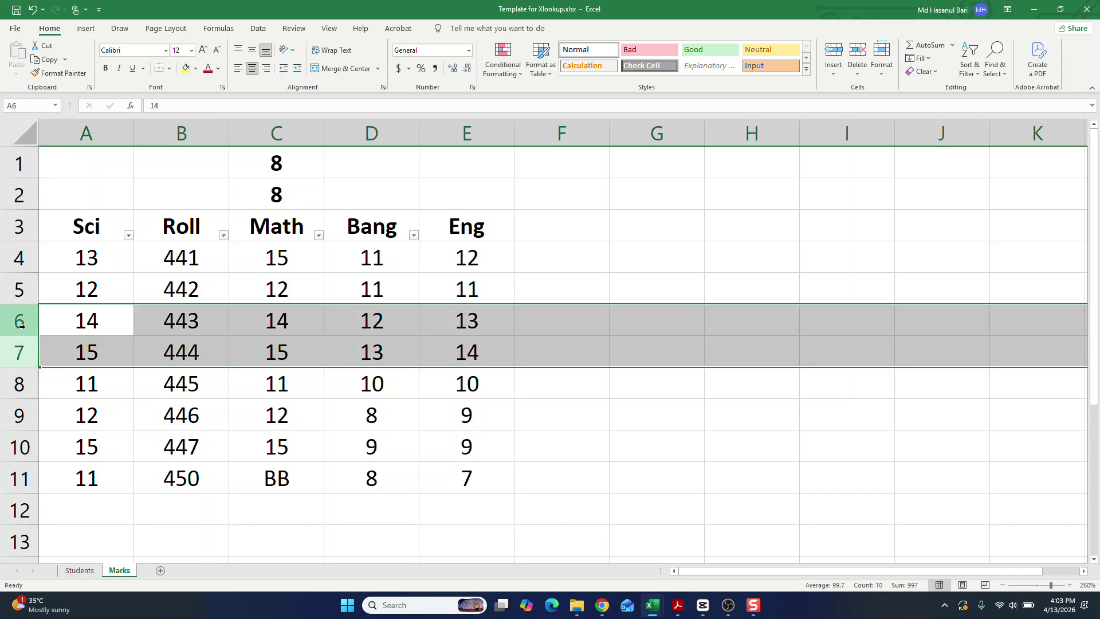
{"action": "right_click", "coordinate": [25, 319]}
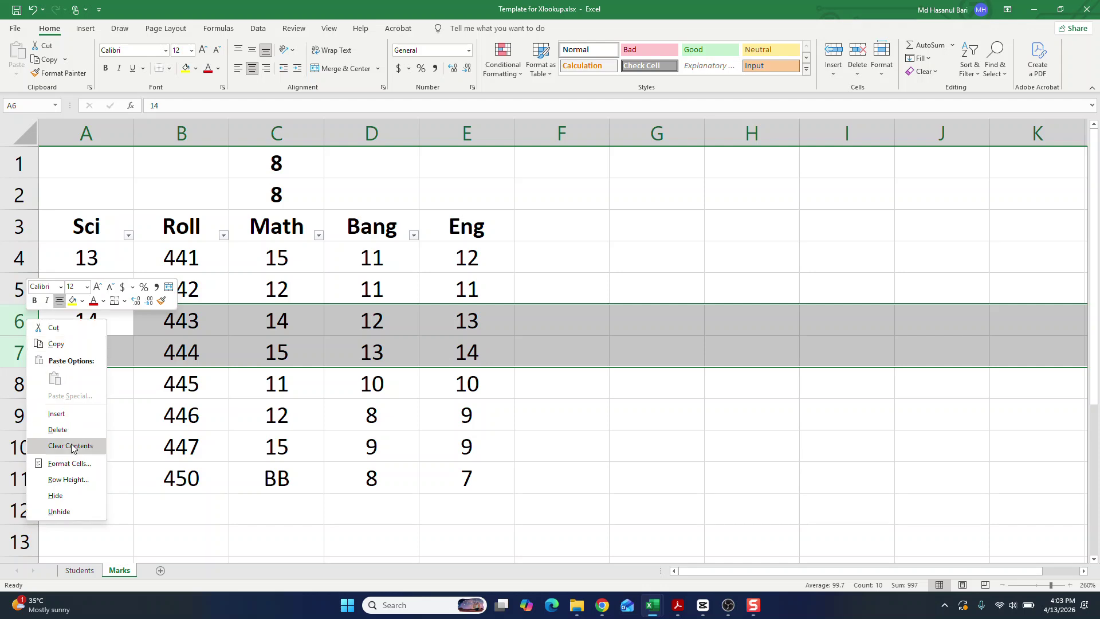
{"action": "left_click", "coordinate": [56, 496]}
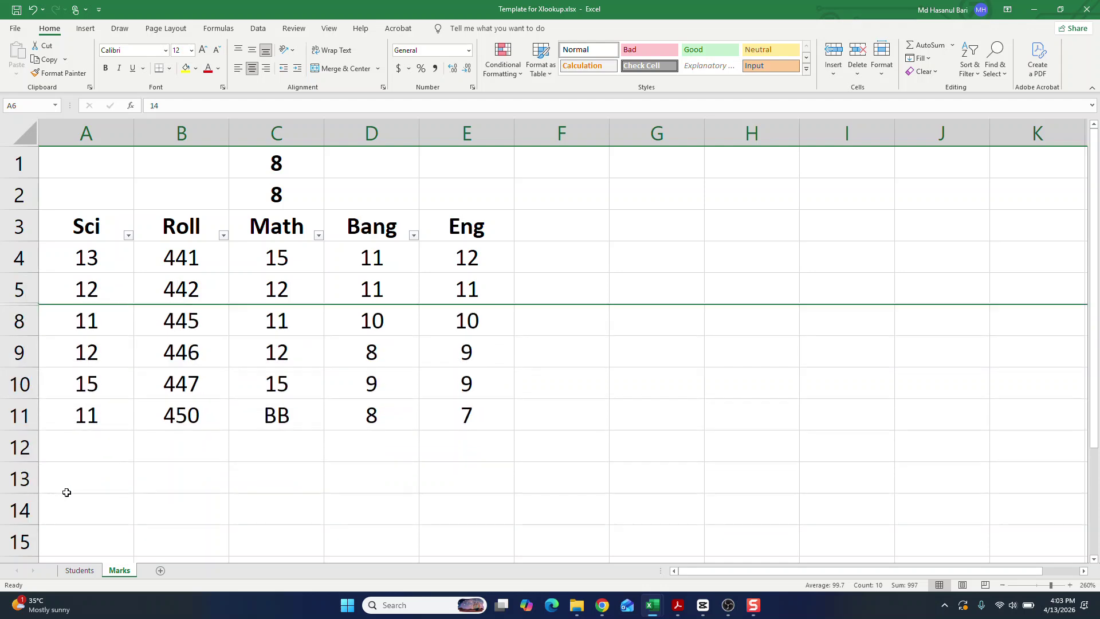
{"action": "left_click", "coordinate": [283, 172]}
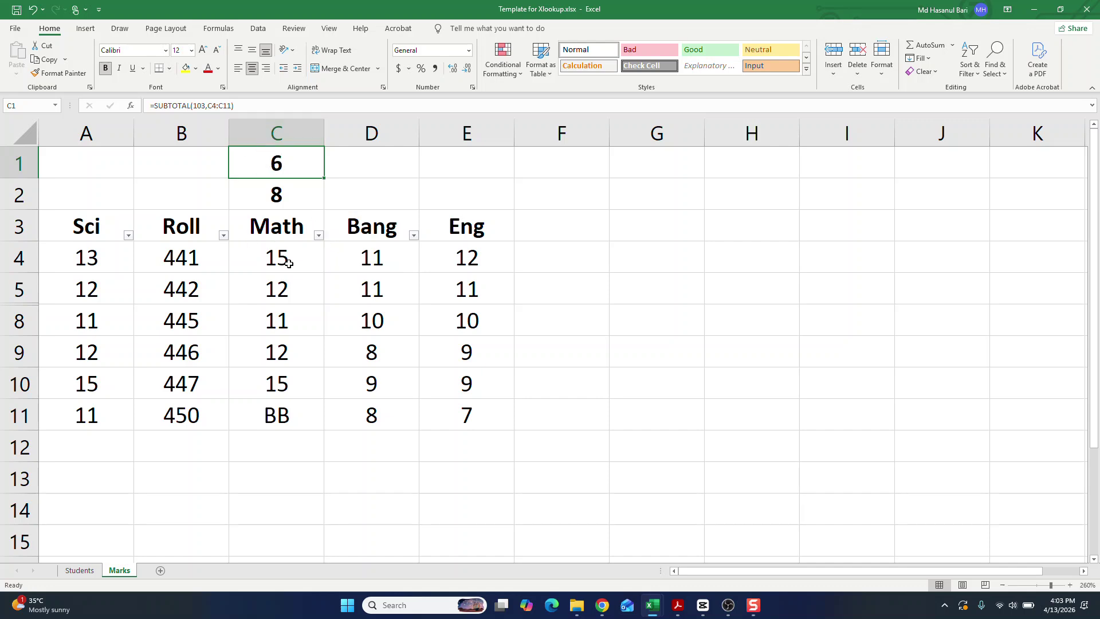
{"action": "left_click_drag", "start_coordinate": [287, 255], "coordinate": [287, 410]}
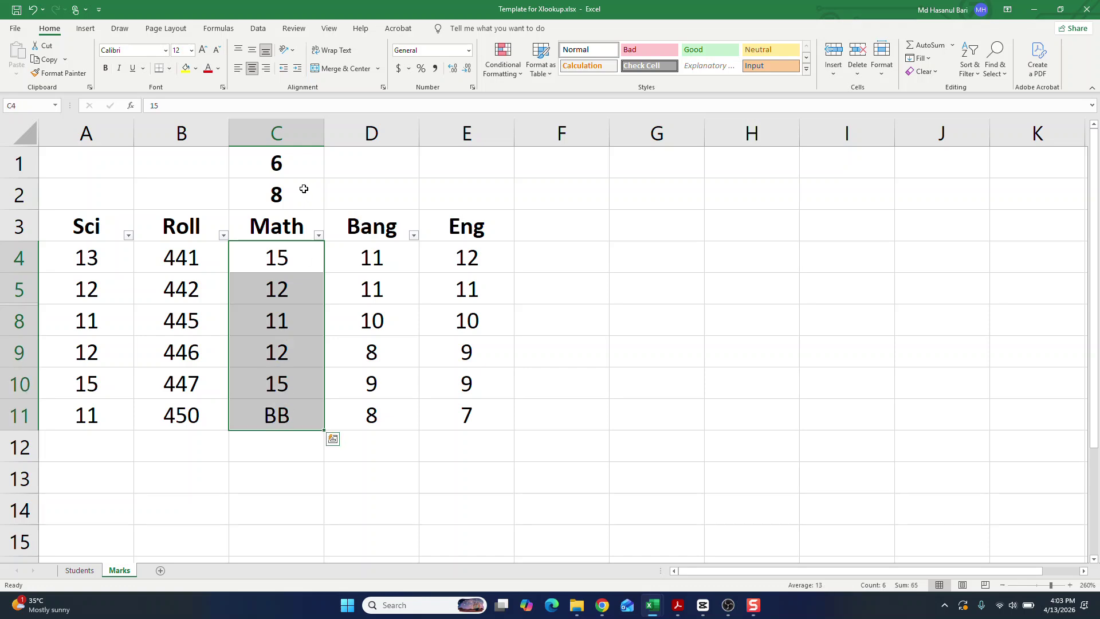
{"action": "left_click", "coordinate": [303, 189]}
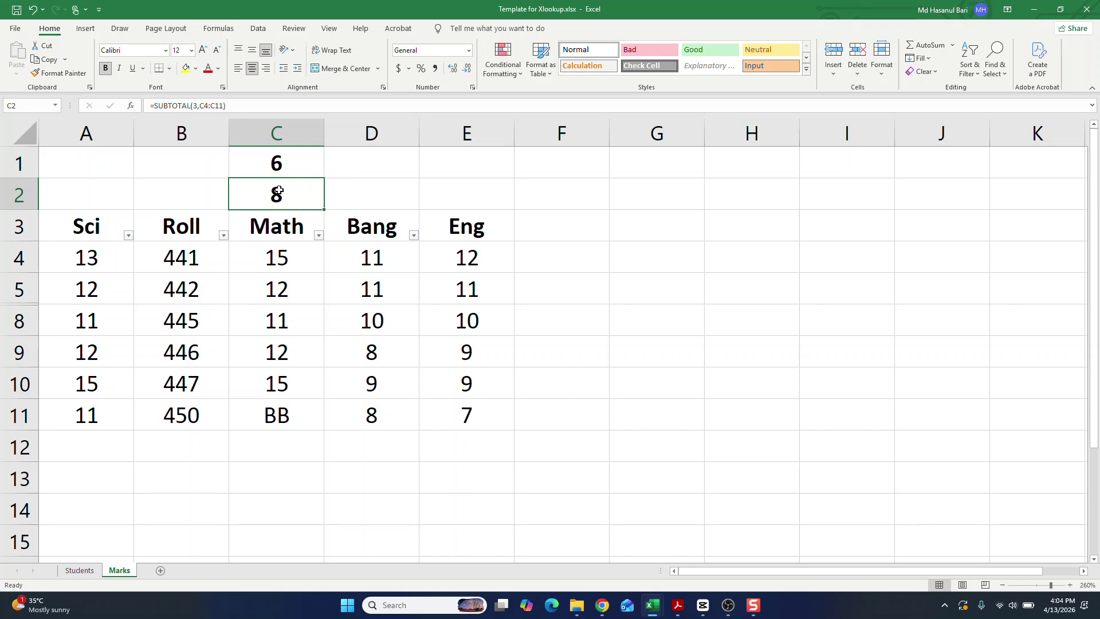
Unhide rows 6 and 7 between rows 5 and 8
{"action": "left_click", "coordinate": [8, 297]}
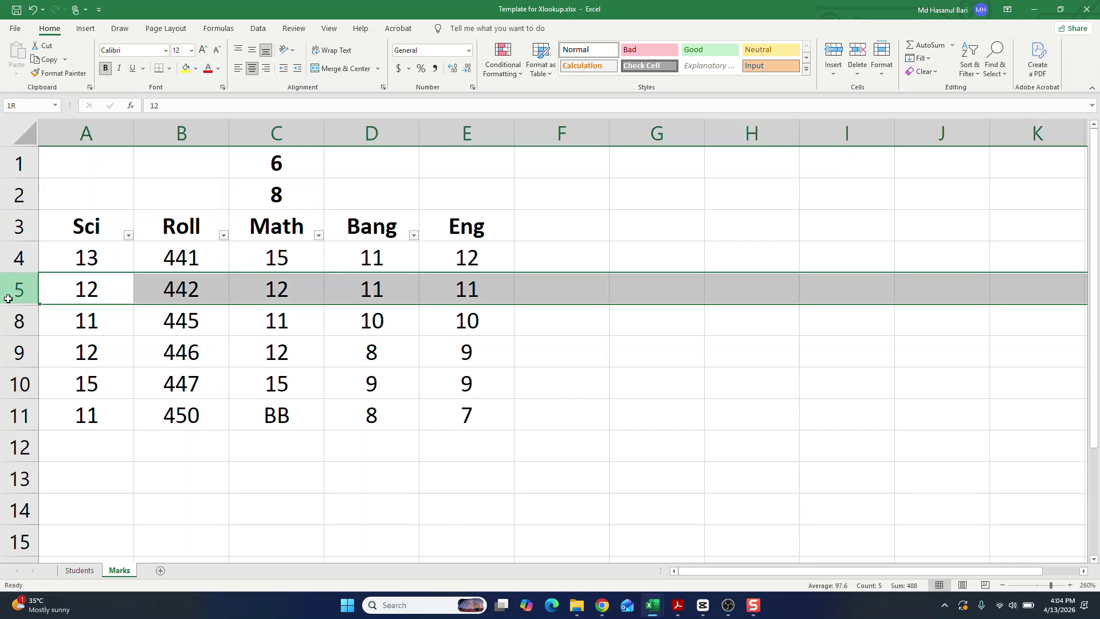
{"action": "left_click_drag", "start_coordinate": [8, 298], "coordinate": [8, 318]}
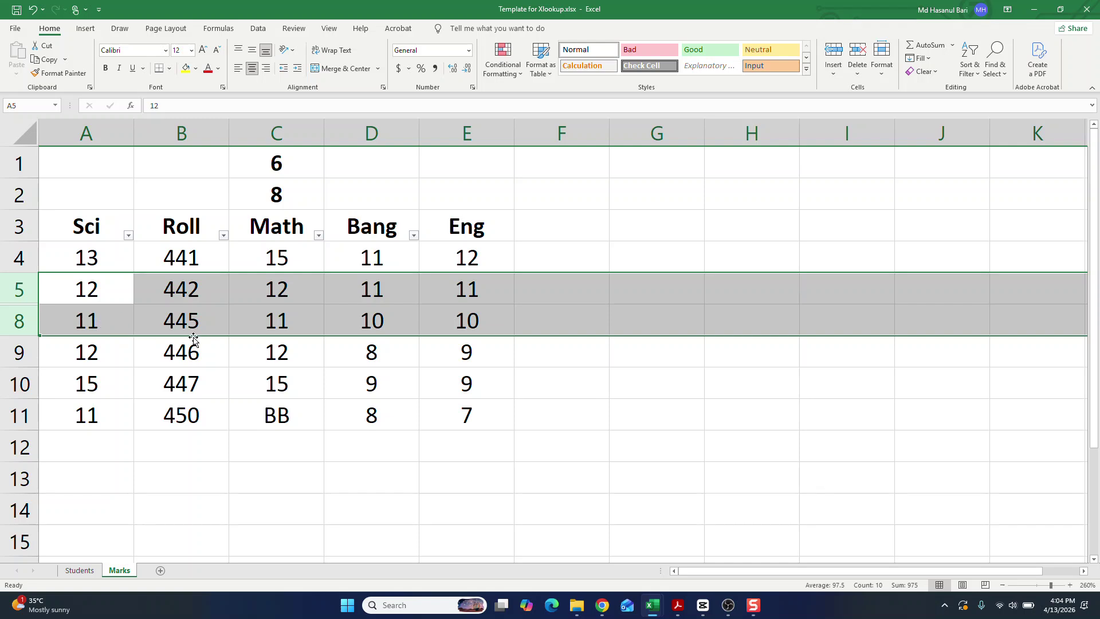
{"action": "right_click", "coordinate": [89, 288]}
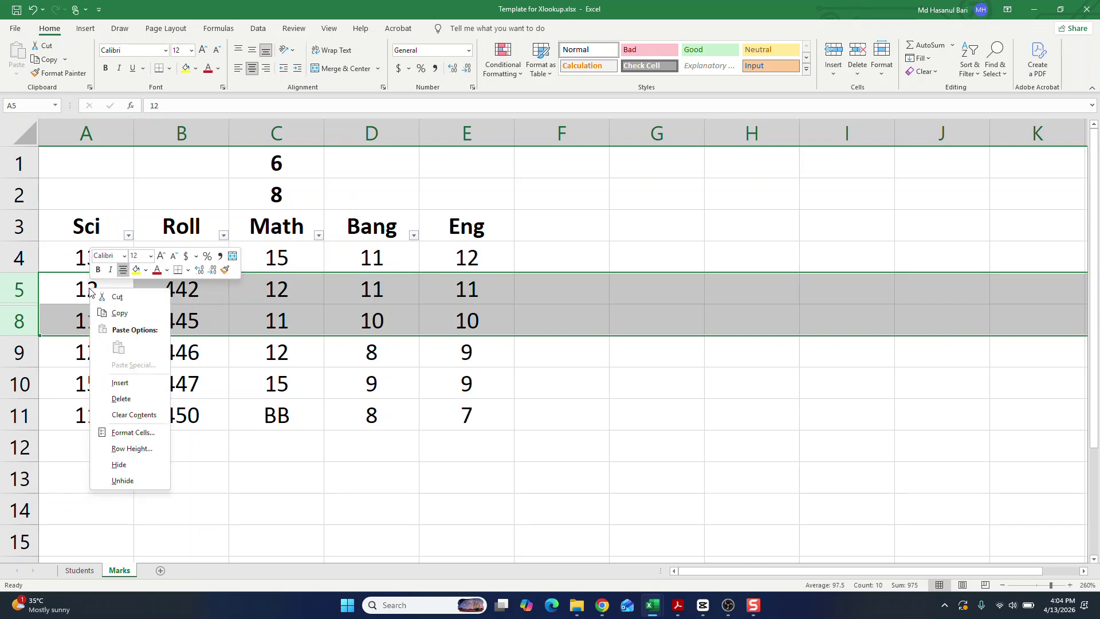
{"action": "left_click", "coordinate": [148, 477]}
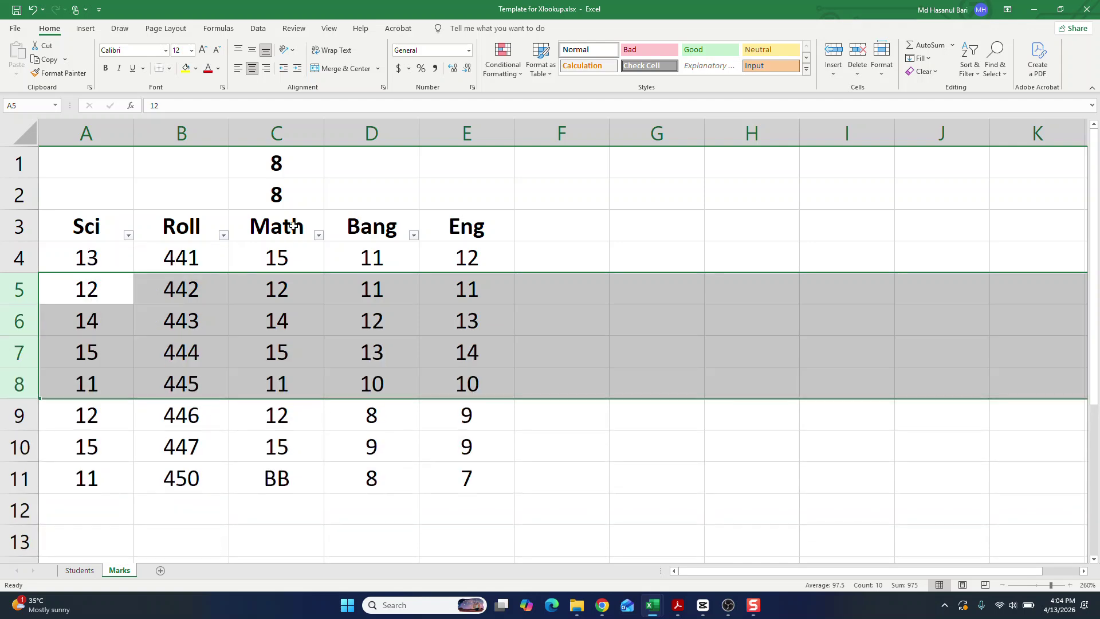
Compare the C1 and C2 SUBTOTAL formulas and results with all mark rows shown
{"action": "left_click", "coordinate": [291, 169]}
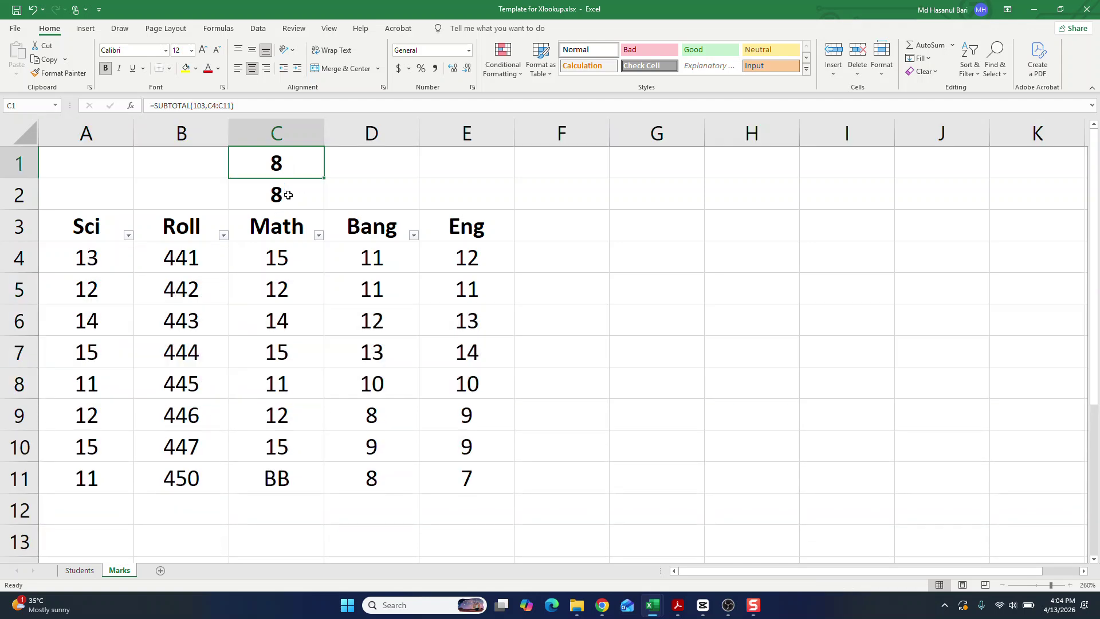
{"action": "left_click", "coordinate": [289, 198]}
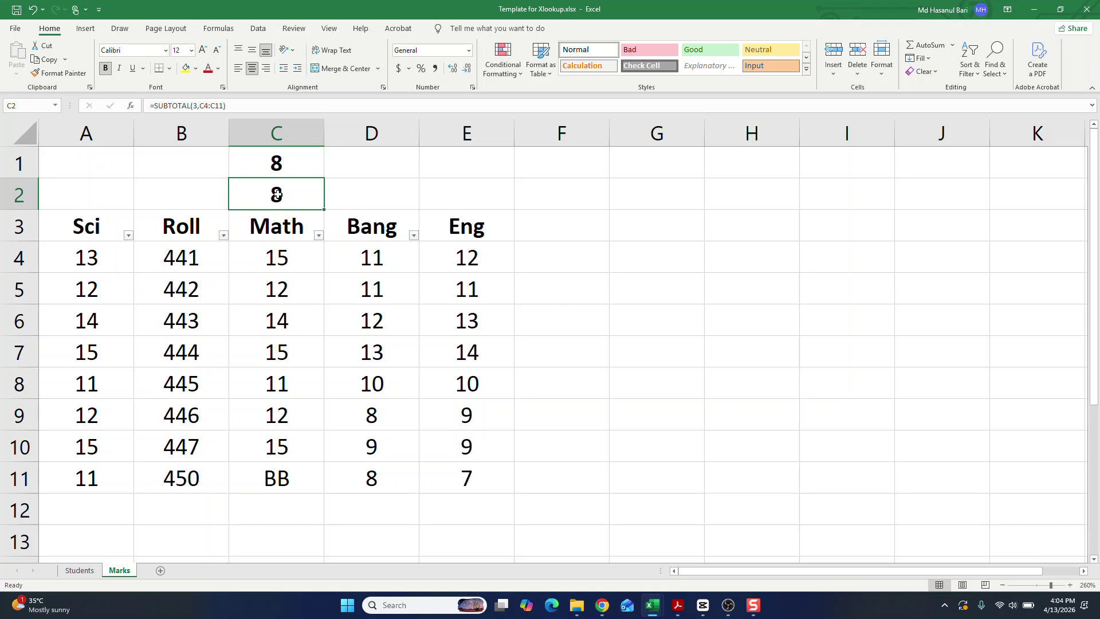
{"action": "left_click", "coordinate": [283, 161]}
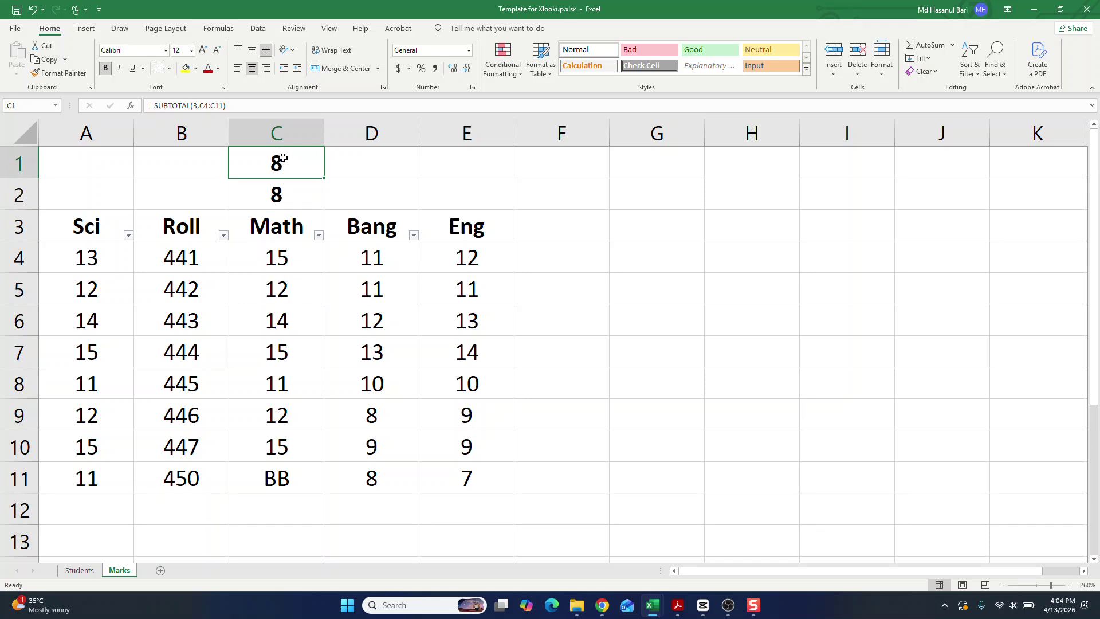
{"action": "left_click", "coordinate": [291, 196]}
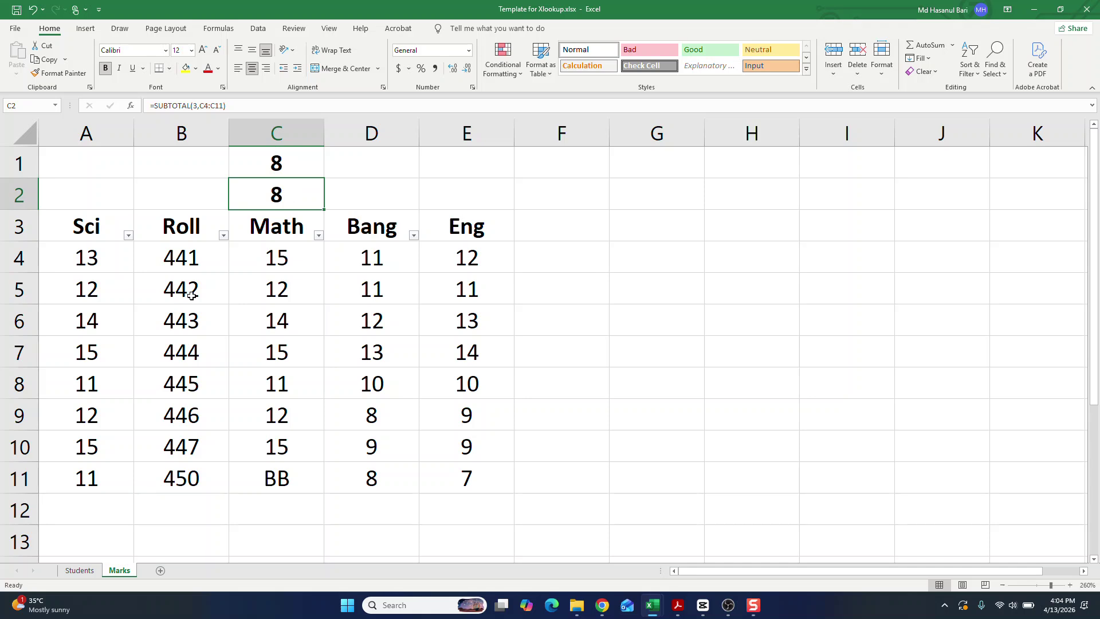
Hide rows 6 and 7 again and check the SUBTOTAL formula with function number 3 in C2
{"action": "left_click_drag", "start_coordinate": [19, 319], "coordinate": [19, 351]}
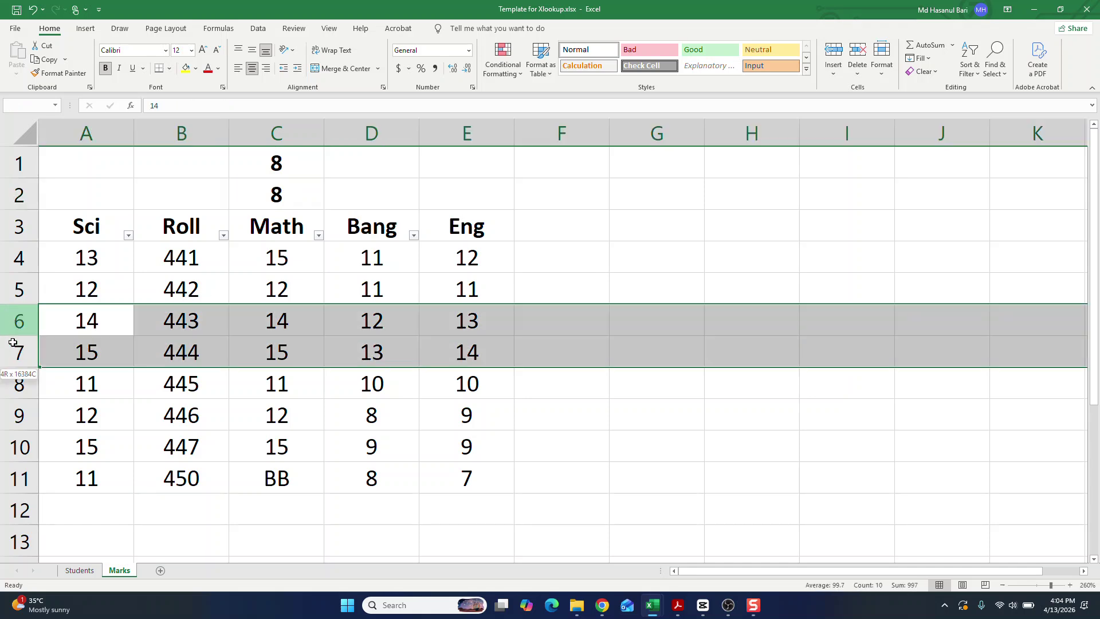
{"action": "right_click", "coordinate": [107, 329]}
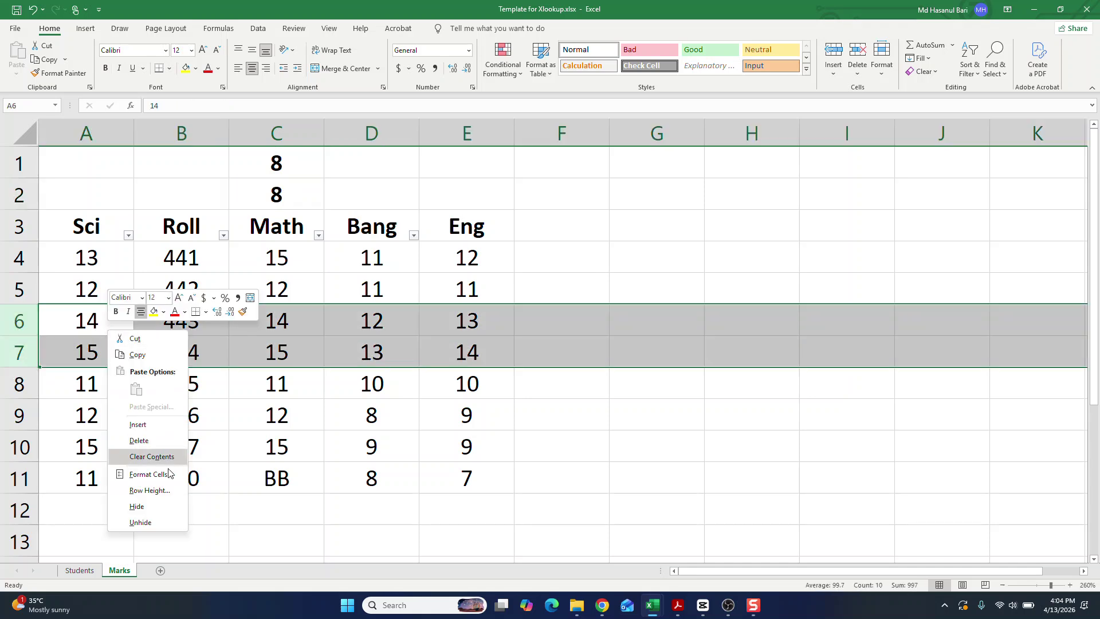
{"action": "left_click", "coordinate": [165, 505]}
{"action": "left_click", "coordinate": [294, 196]}
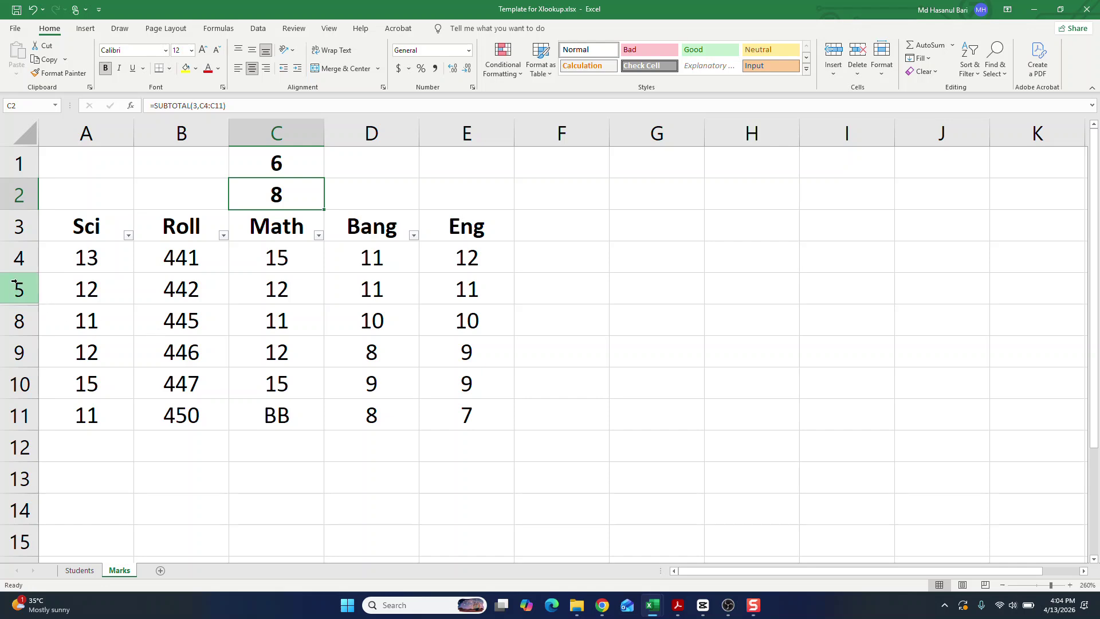
Unhide rows 6 and 7 again and recheck the SUBTOTAL result in C2
{"action": "left_click_drag", "start_coordinate": [11, 282], "coordinate": [12, 319]}
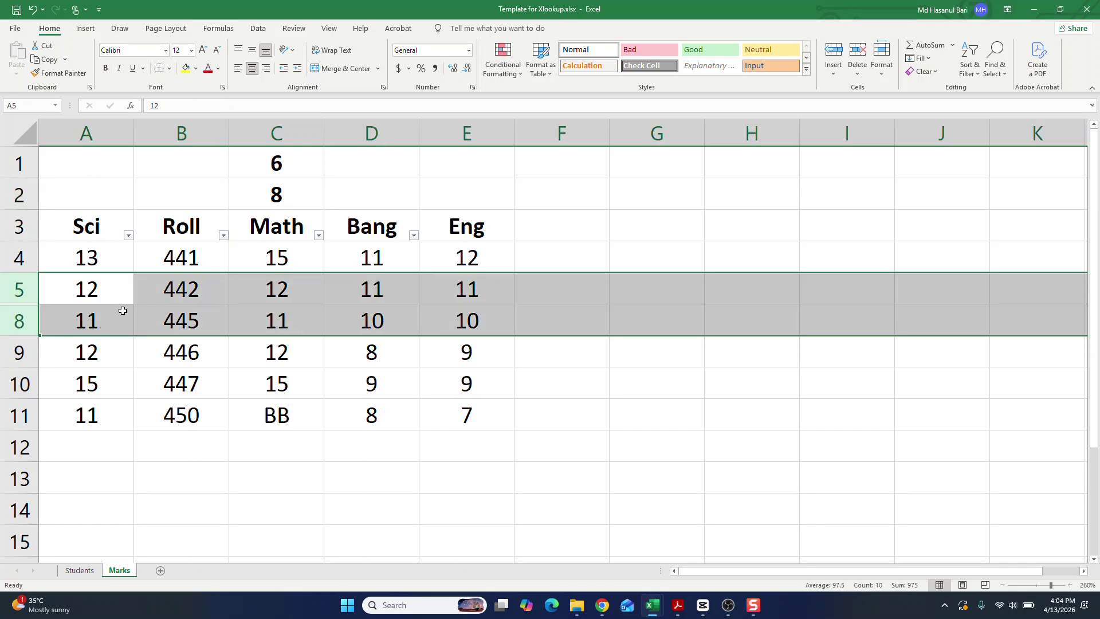
{"action": "right_click", "coordinate": [123, 310]}
{"action": "left_click", "coordinate": [156, 503]}
{"action": "left_click", "coordinate": [276, 192]}
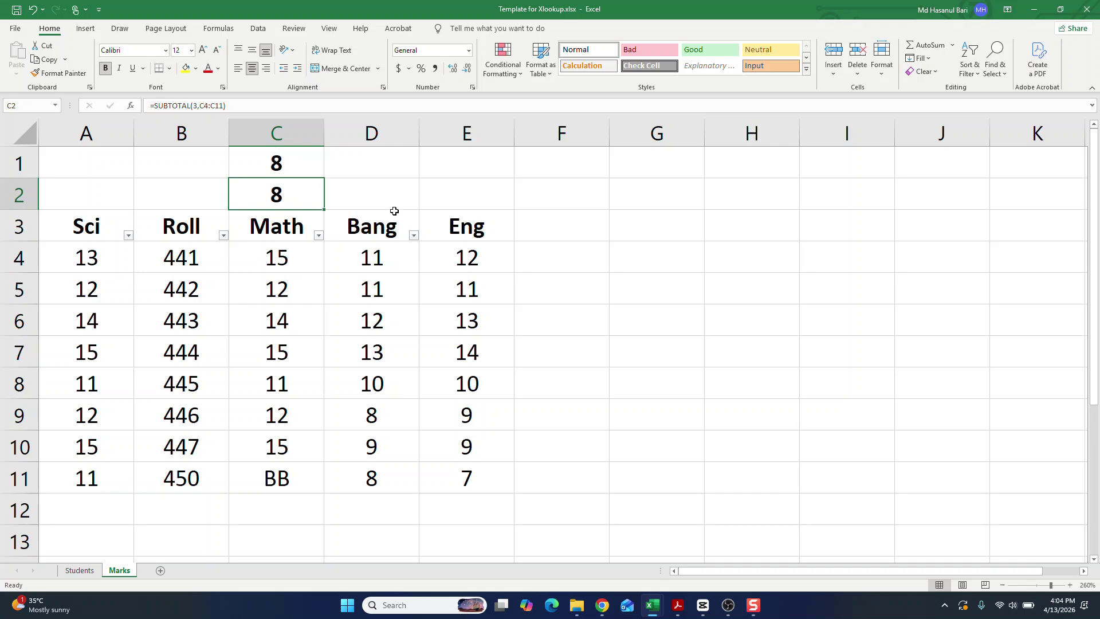
{"action": "left_click", "coordinate": [396, 193]}
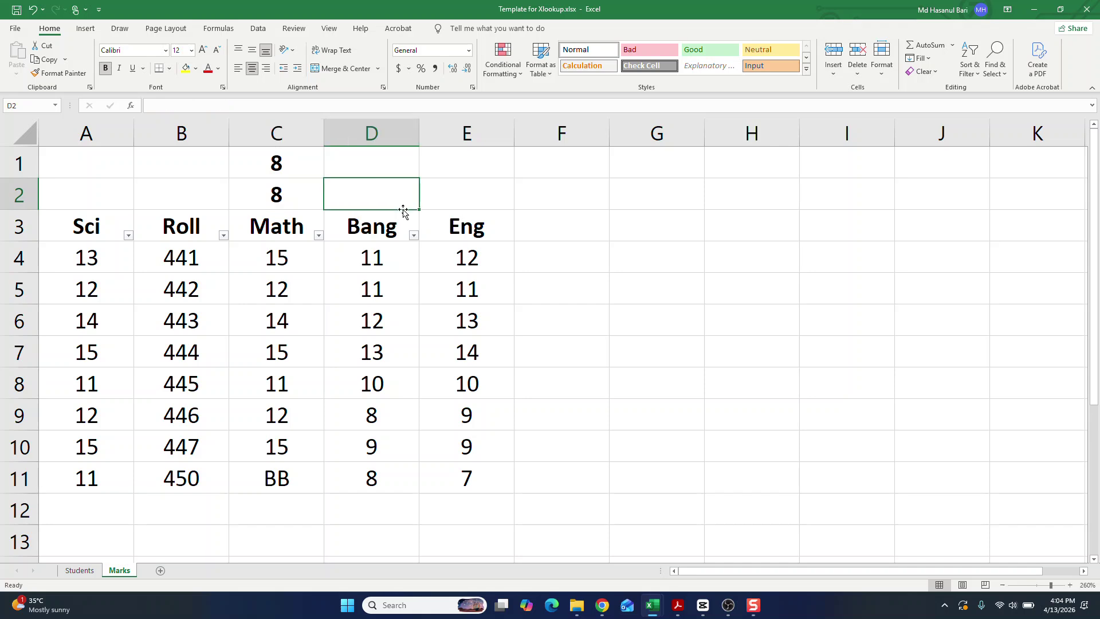
{"action": "type", "text": "="}
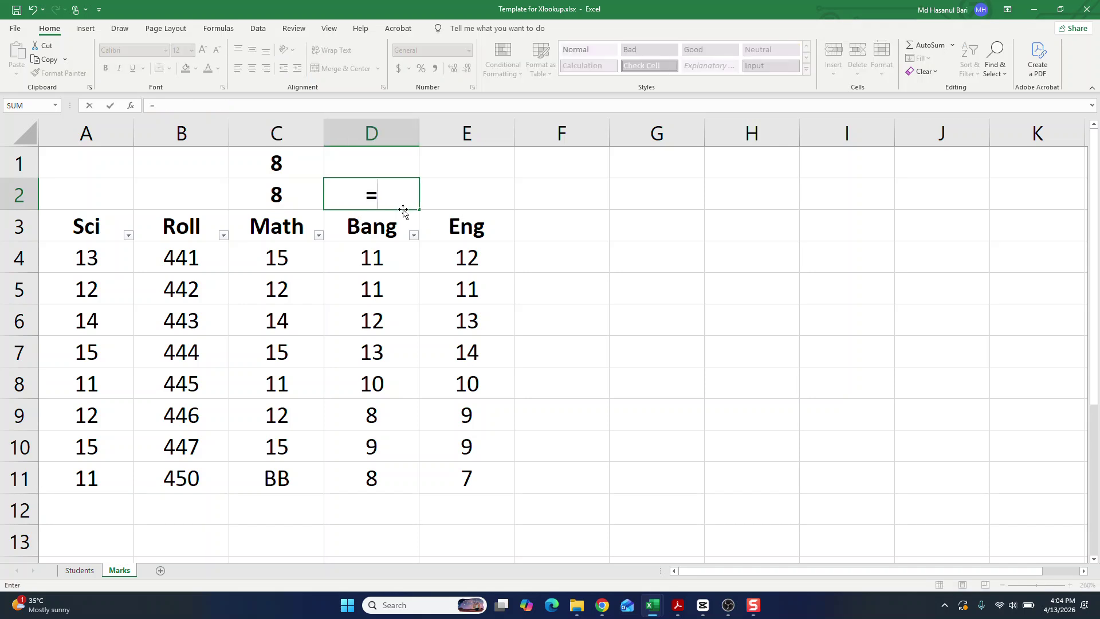
{"action": "type", "text": "vl"}
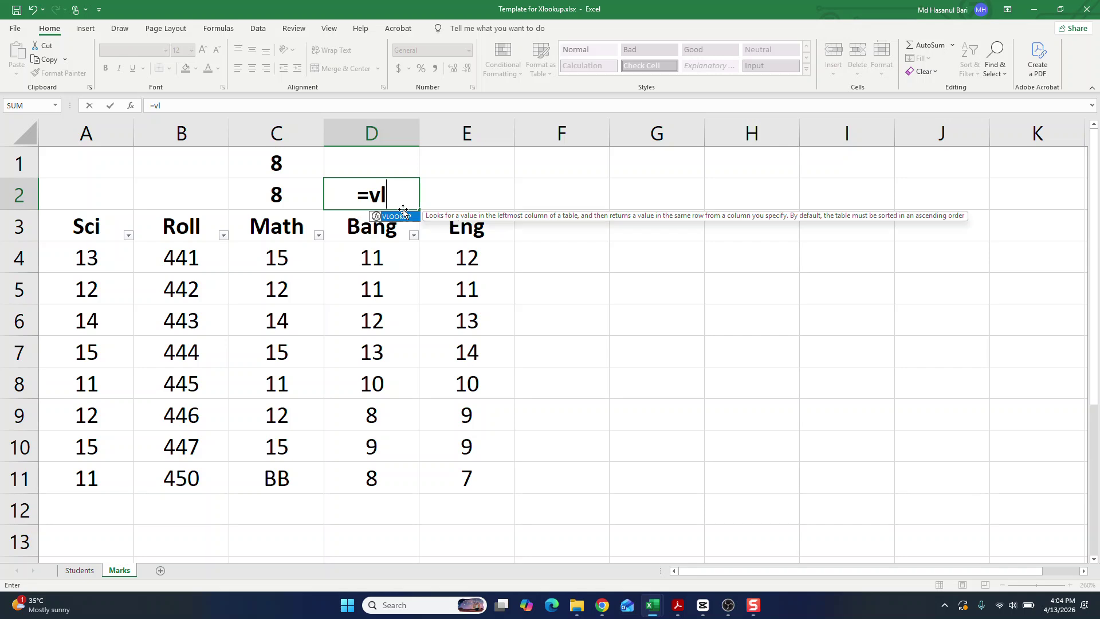
{"action": "key", "text": "Tab"}
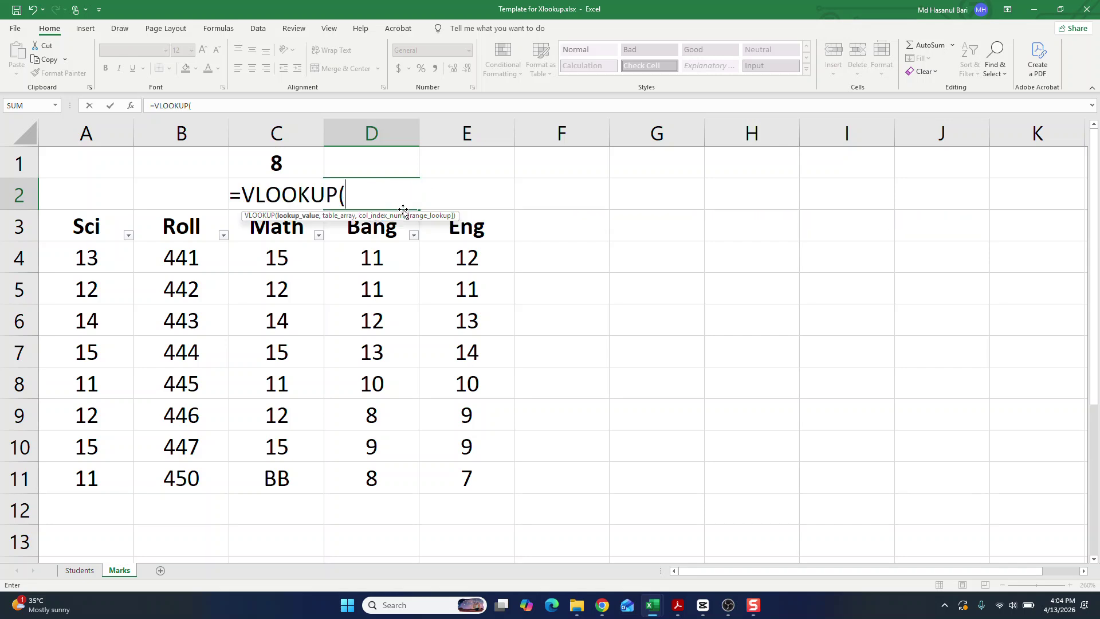
{"action": "key", "text": "Escape"}
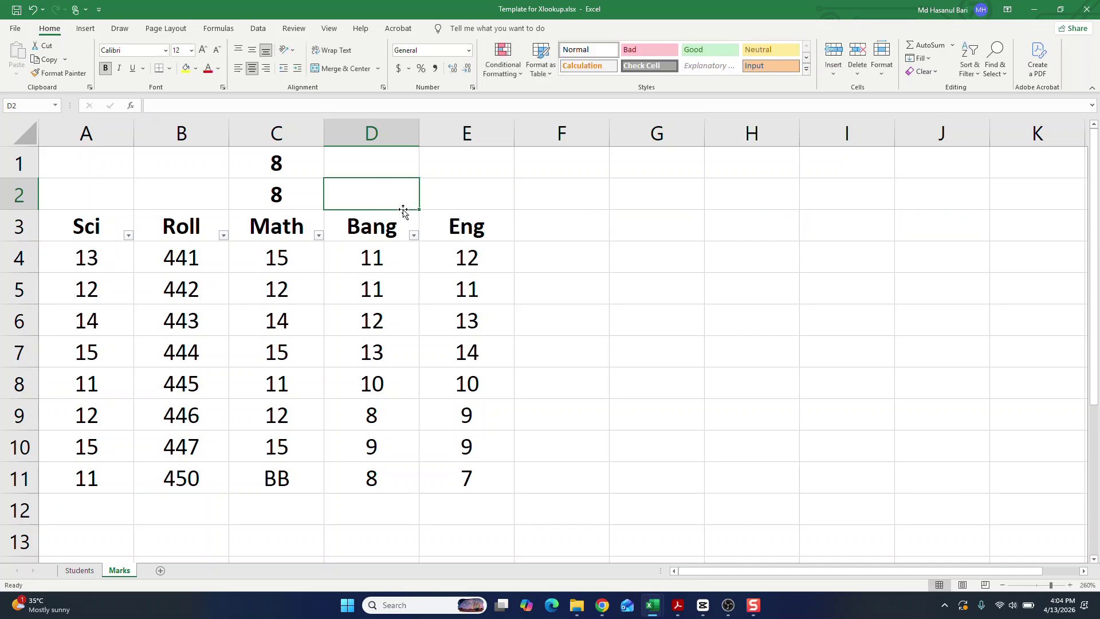
Enter a SUBTOTAL formula in D2 with function number 1 (AVERAGE) over the Bang marks D4:D11
{"action": "type", "text": "=sub"}
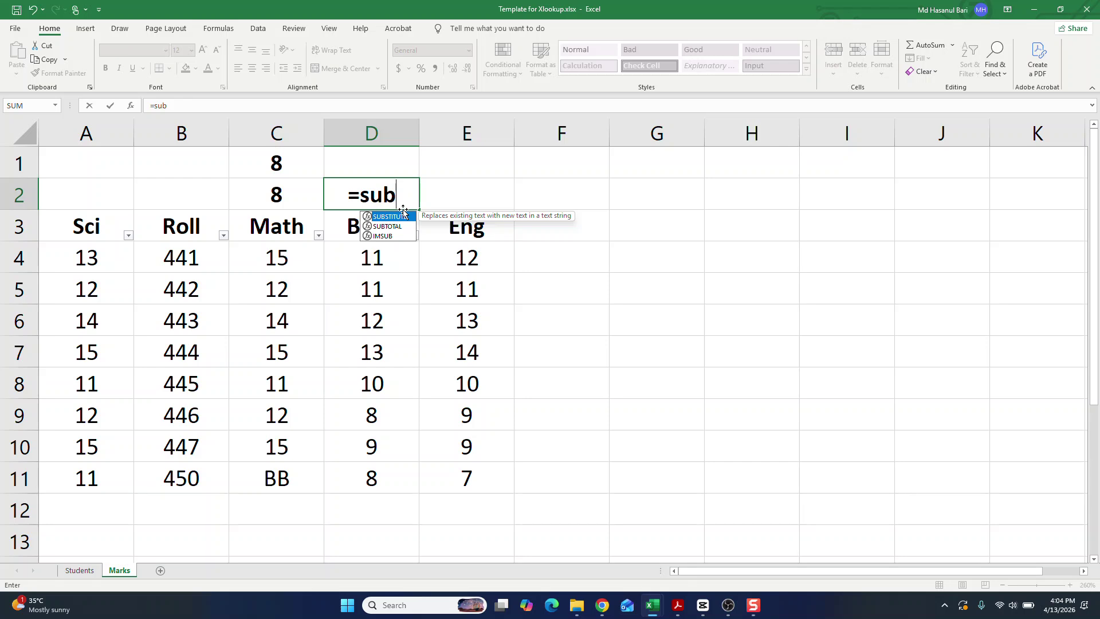
{"action": "key", "text": "Down"}
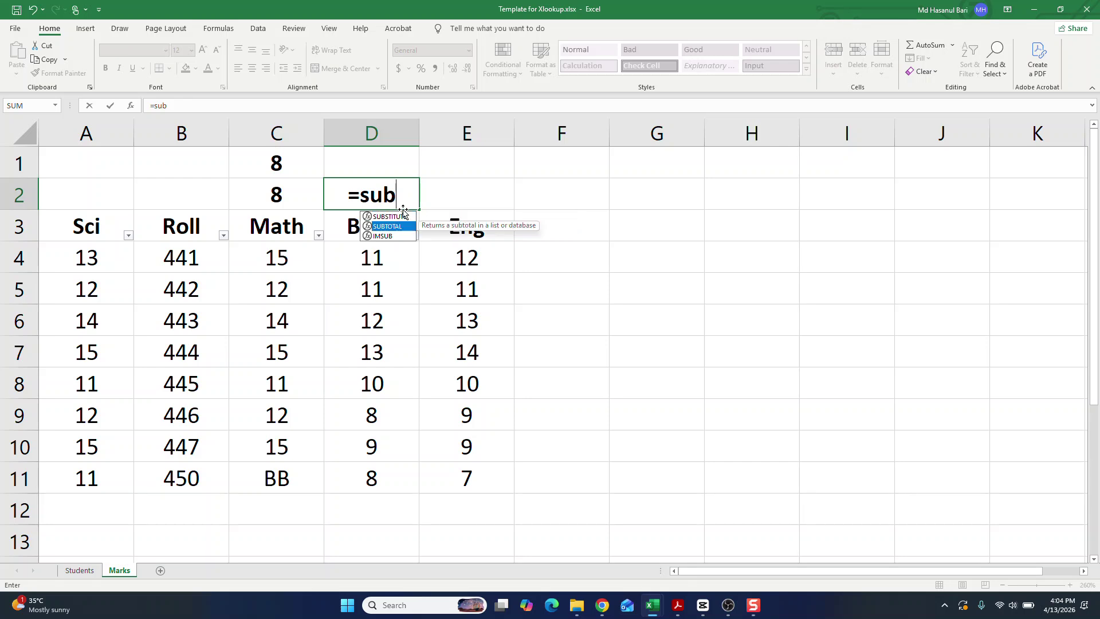
{"action": "key", "text": "Tab"}
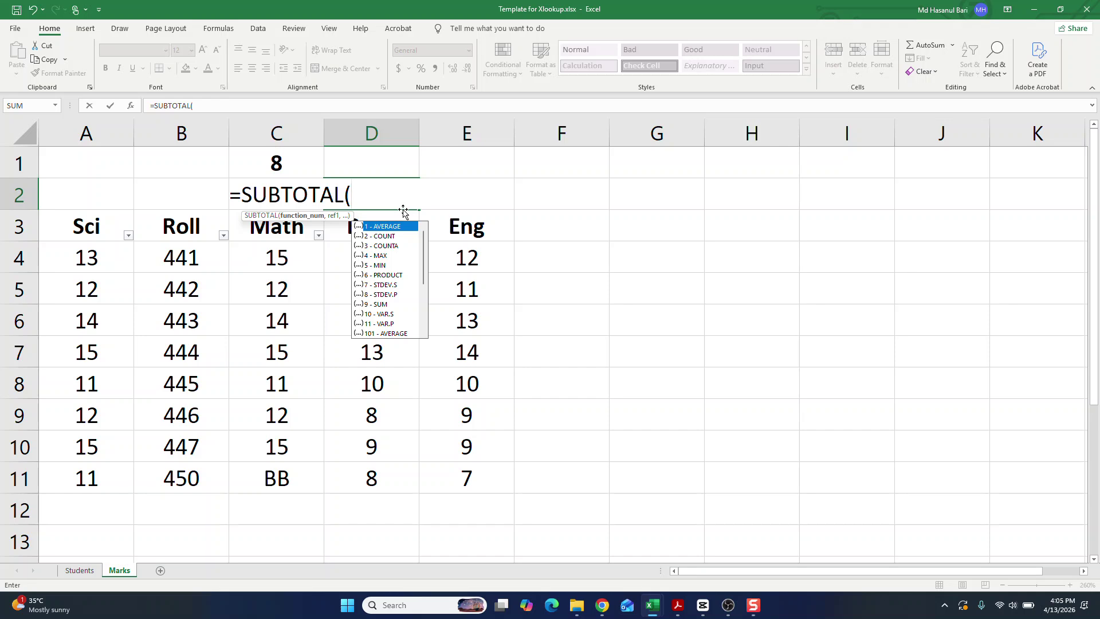
{"action": "type", "text": "1,"}
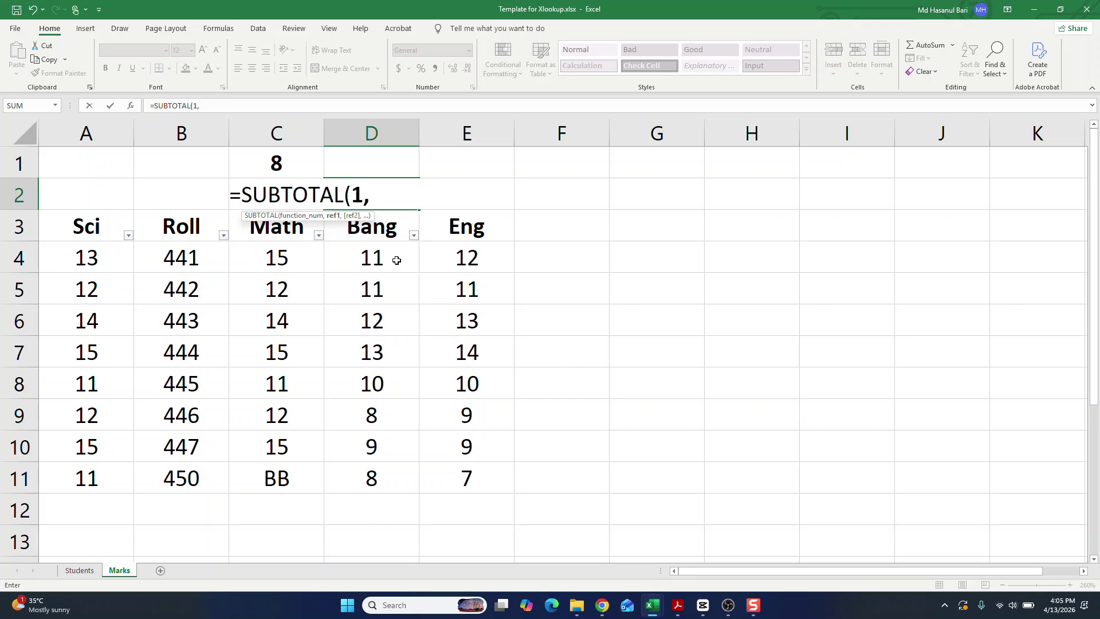
{"action": "left_click_drag", "start_coordinate": [398, 258], "coordinate": [383, 496]}
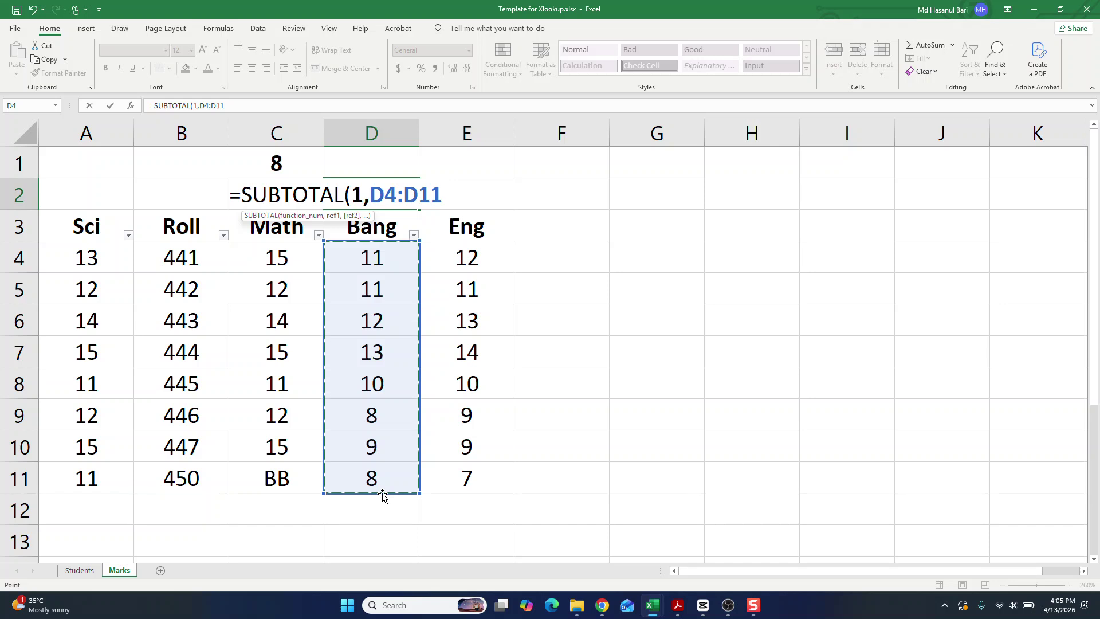
{"action": "key", "text": "Return"}
Review the SUBTOTAL formulas in D2 and C2 and select the empty cell E2 above the Eng marks
{"action": "left_click", "coordinate": [394, 195]}
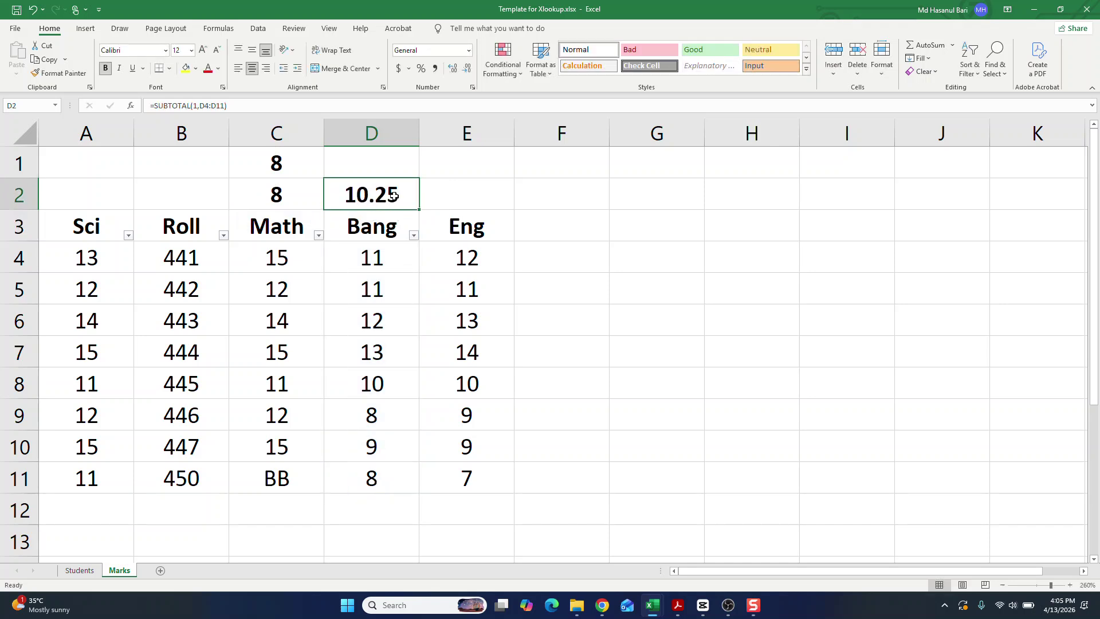
{"action": "left_click", "coordinate": [271, 194]}
{"action": "left_click", "coordinate": [372, 192]}
{"action": "left_click", "coordinate": [463, 202]}
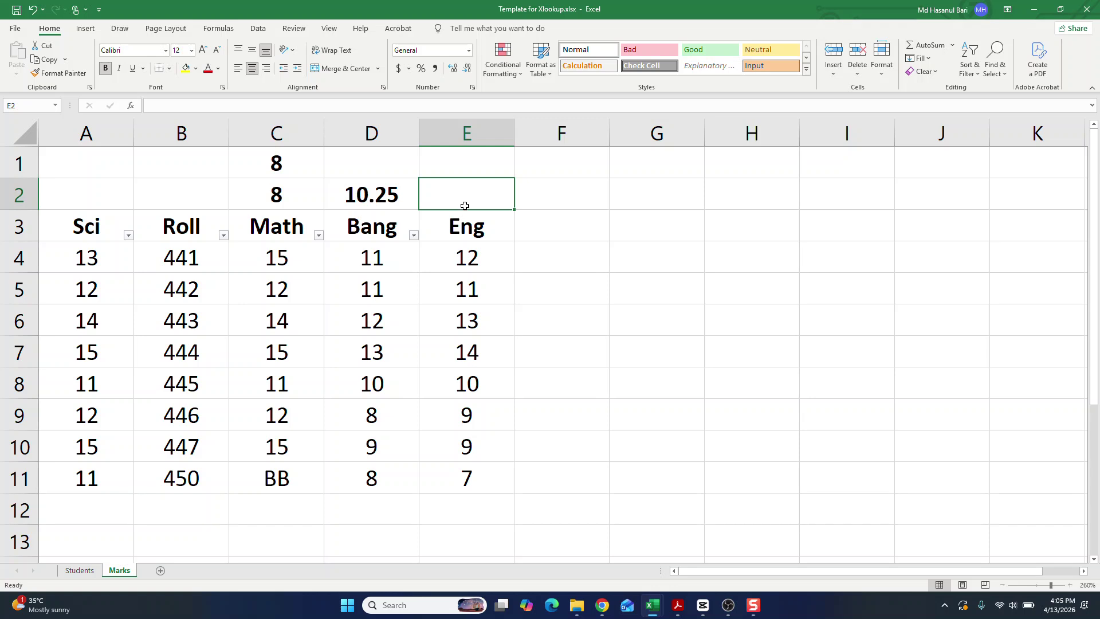
Enter a SUBTOTAL formula in E2 with function number 9 (SUM) over the Eng marks E4:E11
{"action": "type", "text": "="}
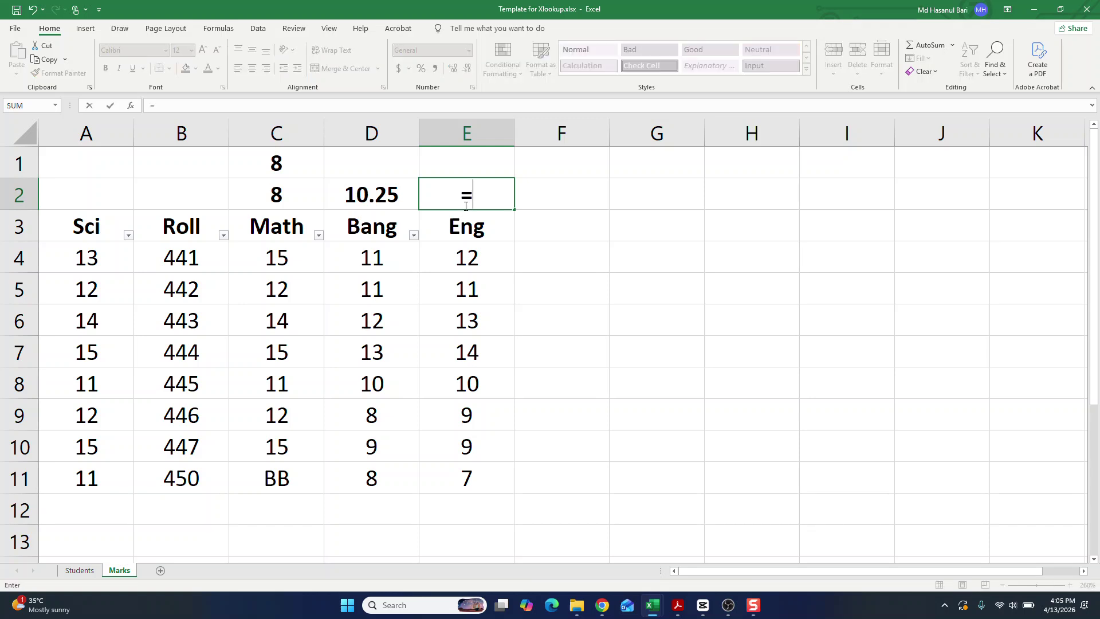
{"action": "type", "text": "s"}
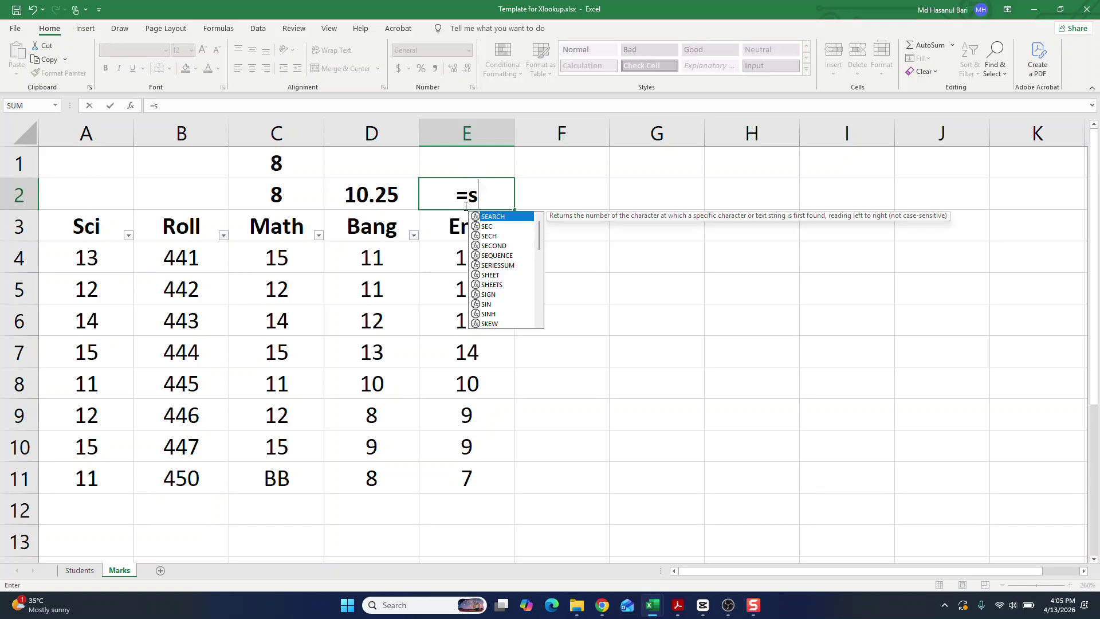
{"action": "type", "text": "ub"}
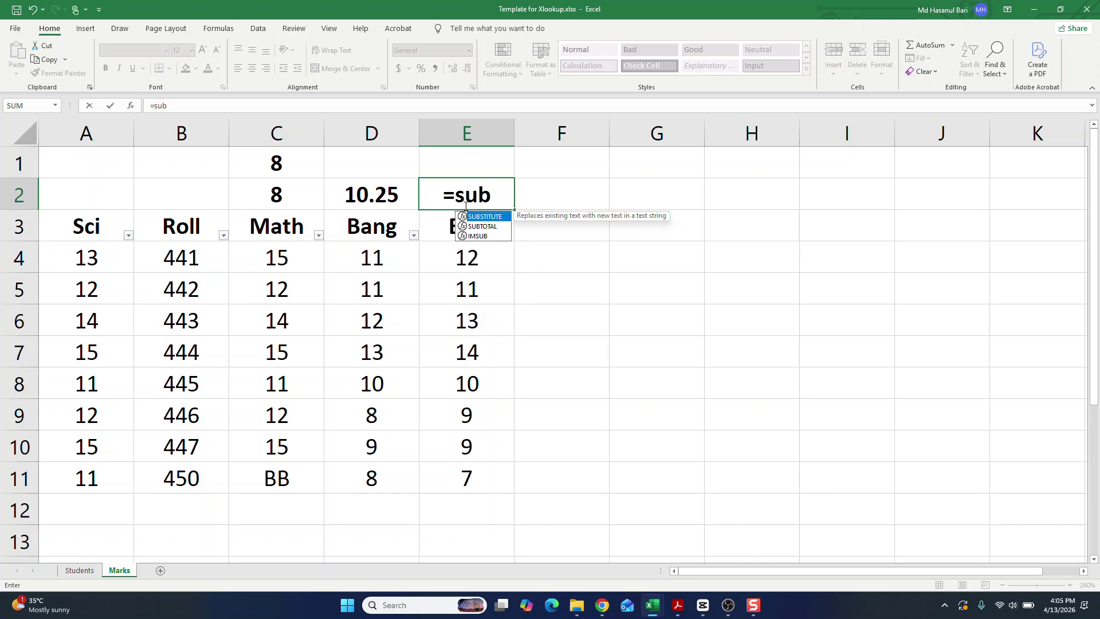
{"action": "key", "text": "Down"}
{"action": "key", "text": "Tab"}
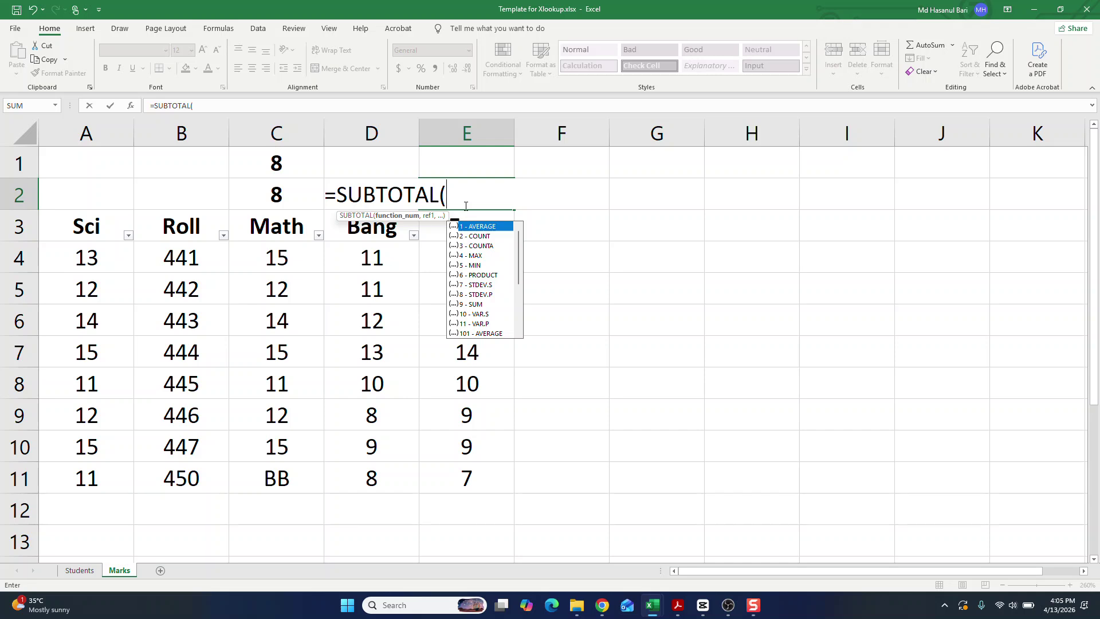
{"action": "type", "text": "9,"}
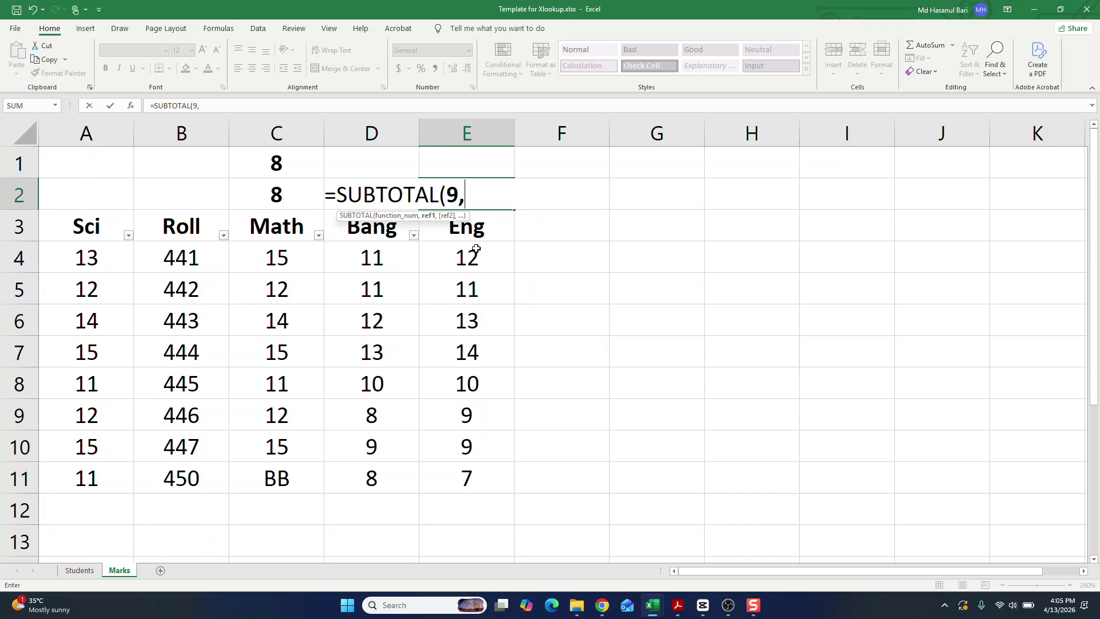
{"action": "left_click_drag", "start_coordinate": [473, 266], "coordinate": [473, 484]}
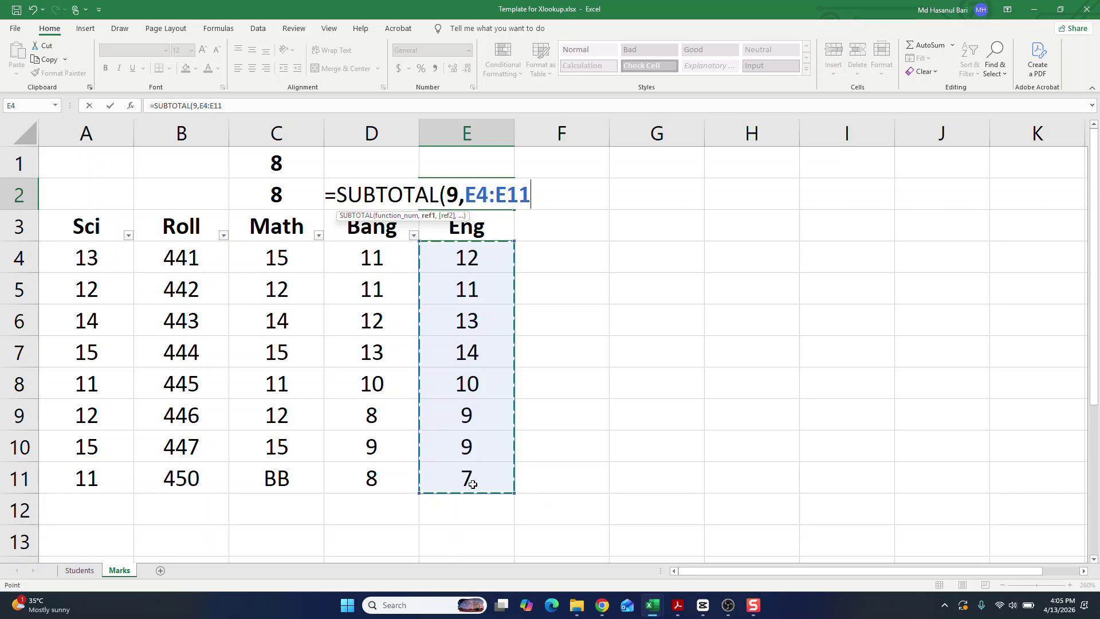
{"action": "key", "text": "Return"}
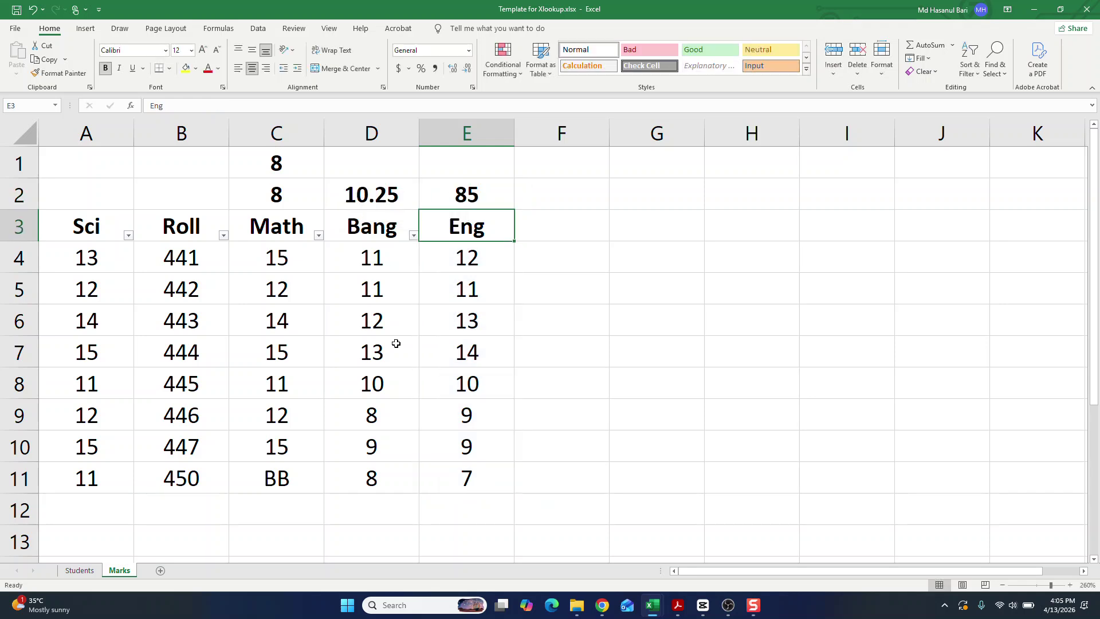
Check the existing SUBTOTAL formulas in C1, C2 and D2, and enter one in D1 with function number 101 over D4:D11
{"action": "left_click", "coordinate": [377, 169]}
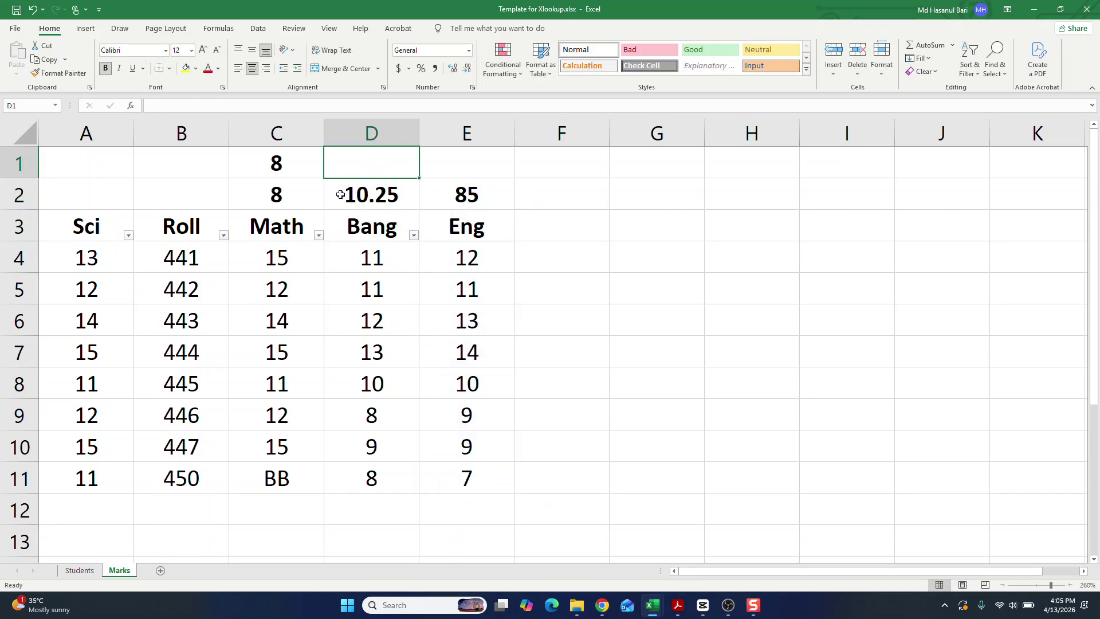
{"action": "left_click", "coordinate": [269, 194]}
{"action": "left_click", "coordinate": [363, 194]}
{"action": "left_click", "coordinate": [288, 165]}
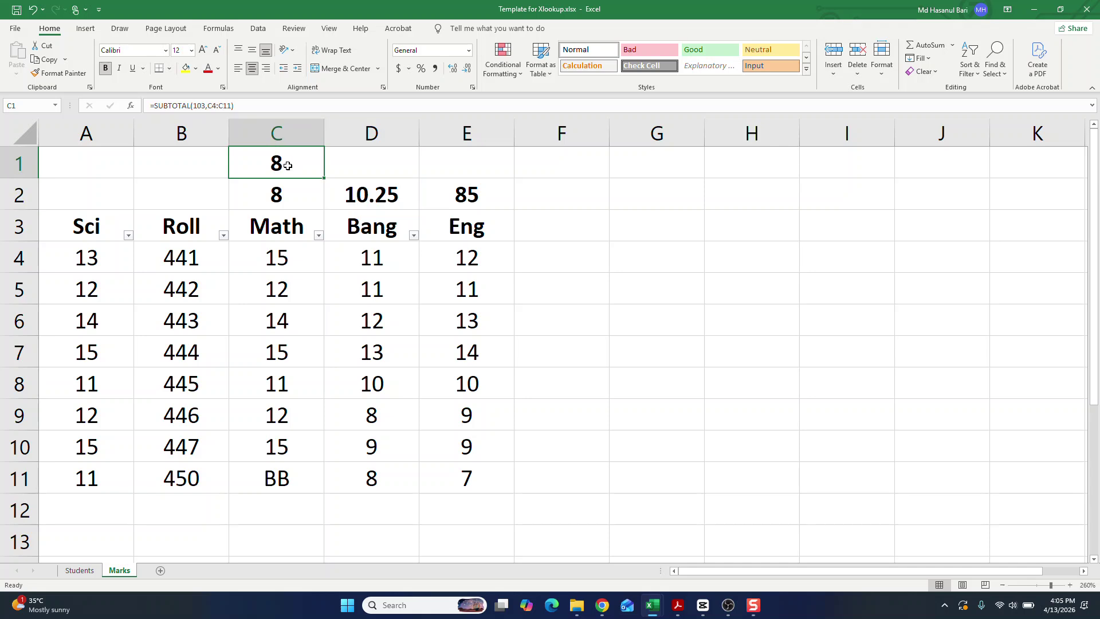
{"action": "left_click", "coordinate": [376, 189]}
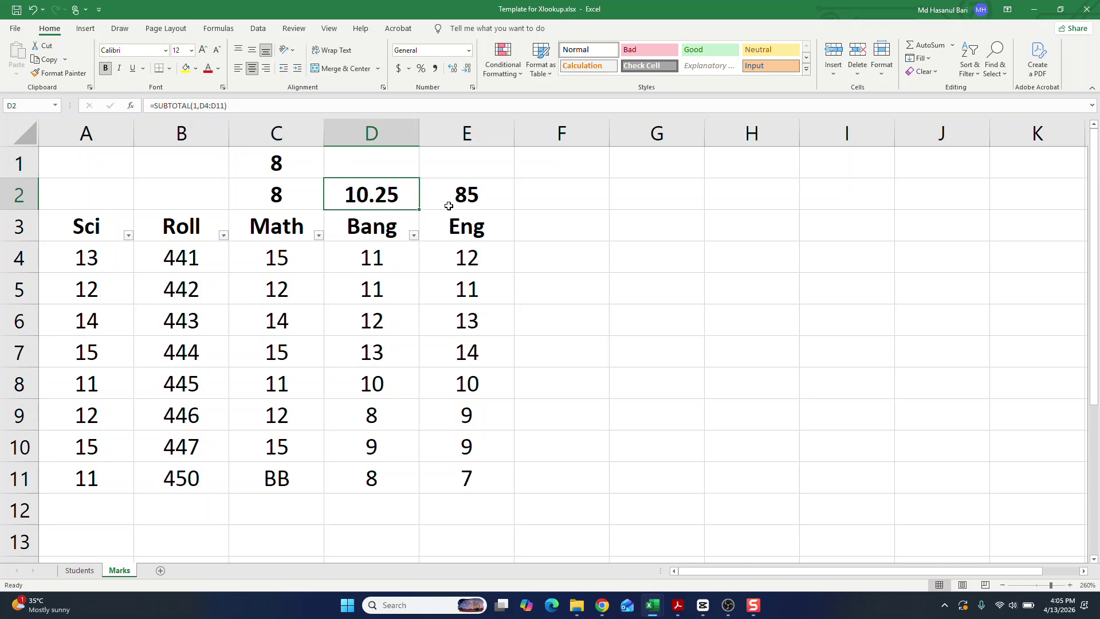
{"action": "left_click", "coordinate": [406, 172]}
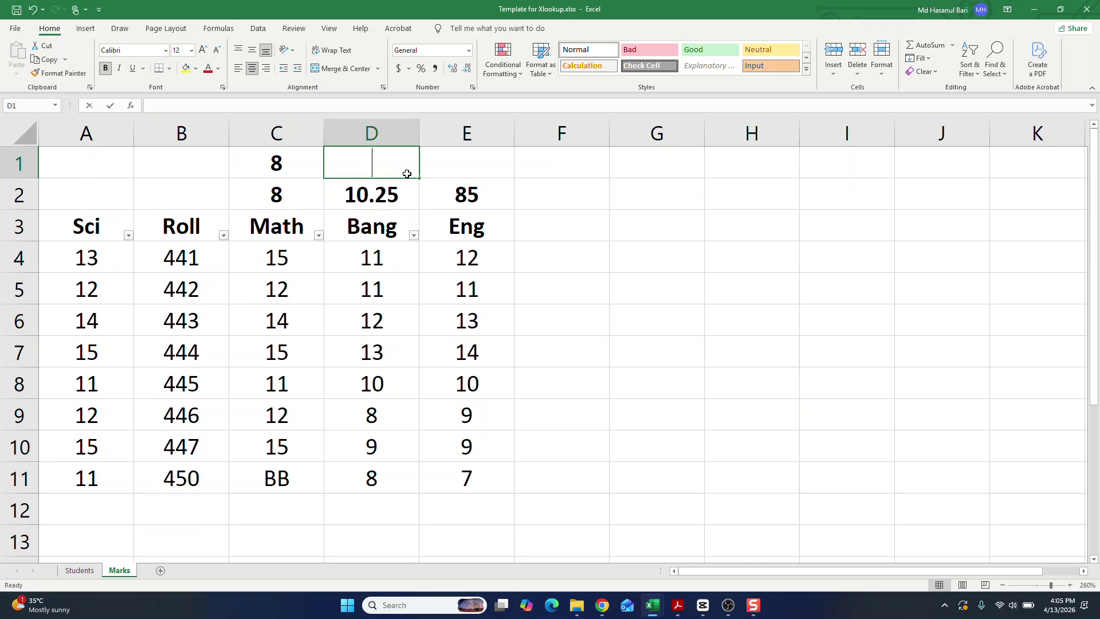
{"action": "type", "text": "=sub"}
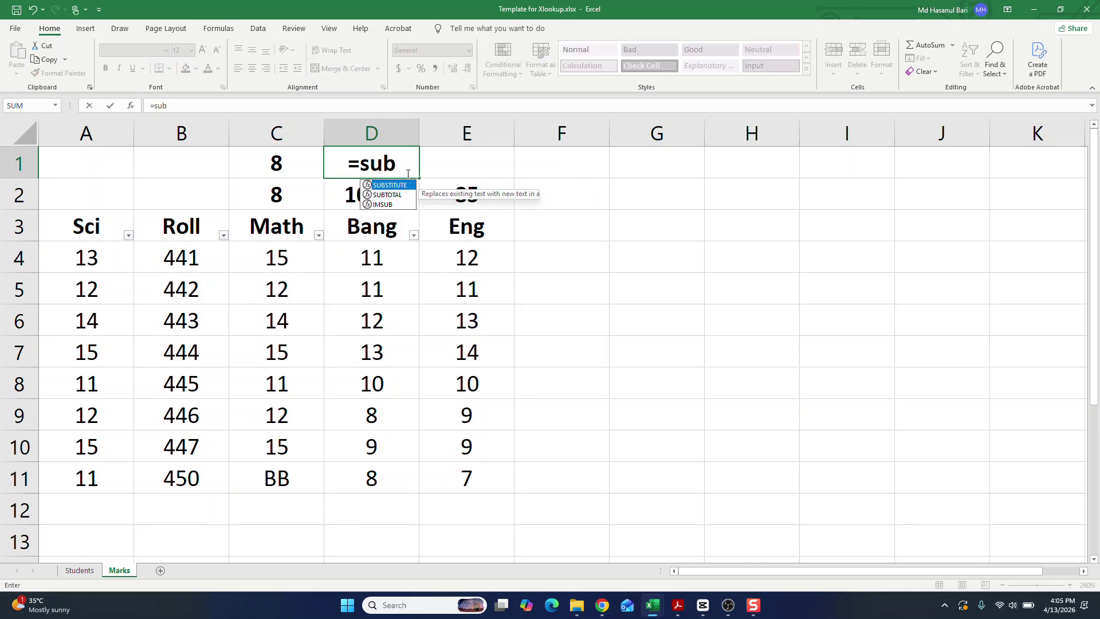
{"action": "key", "text": "Down"}
{"action": "key", "text": "Tab"}
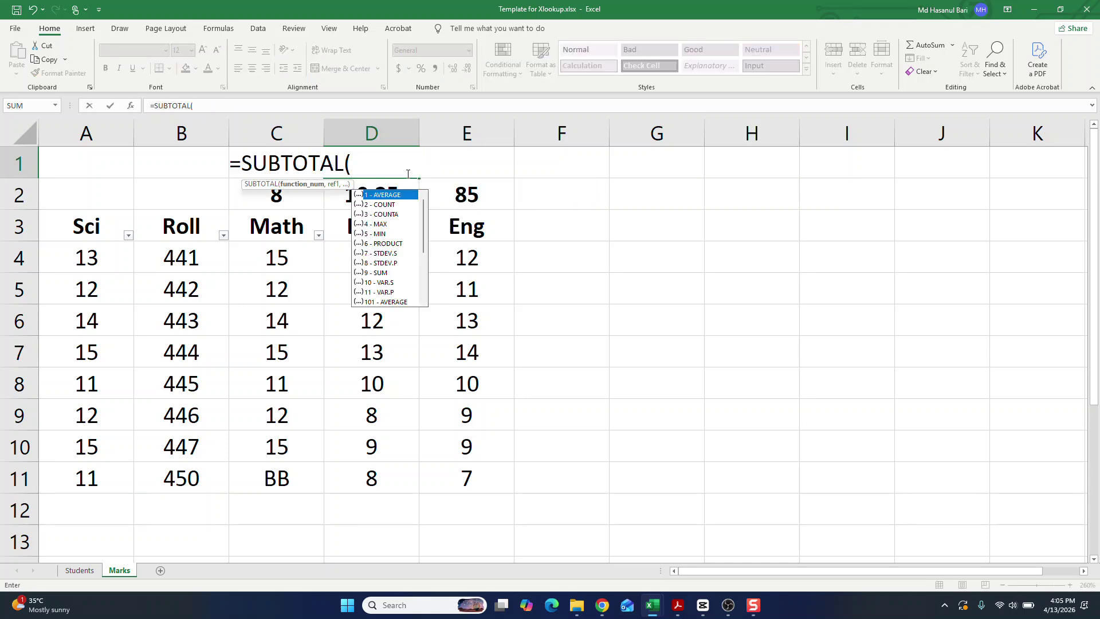
{"action": "type", "text": "101,"}
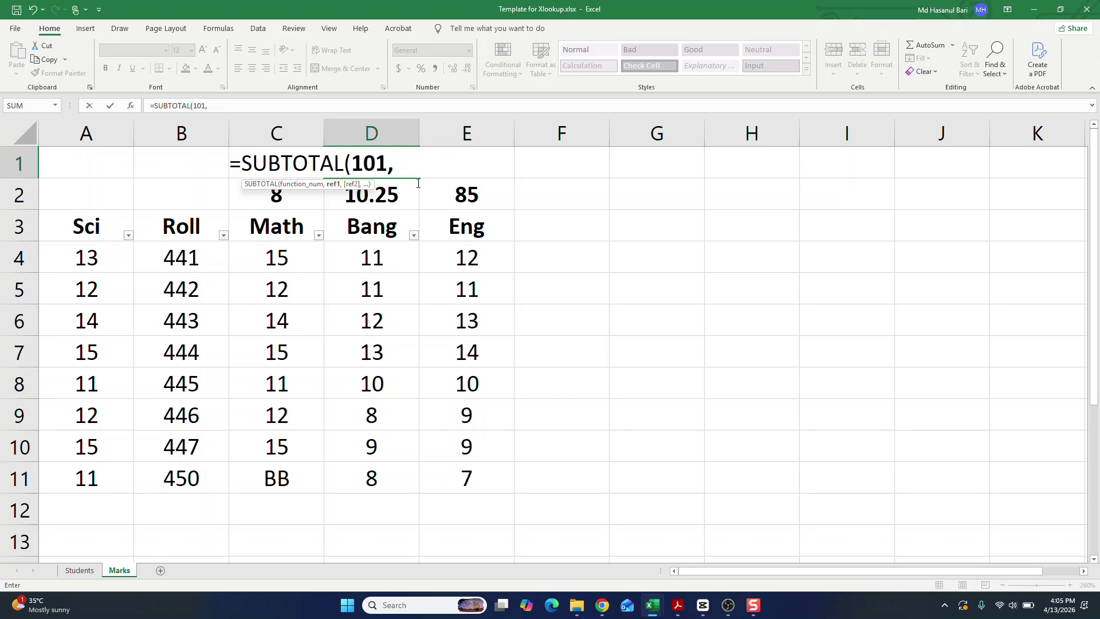
{"action": "left_click_drag", "start_coordinate": [370, 258], "coordinate": [385, 484]}
{"action": "key", "text": "Return"}
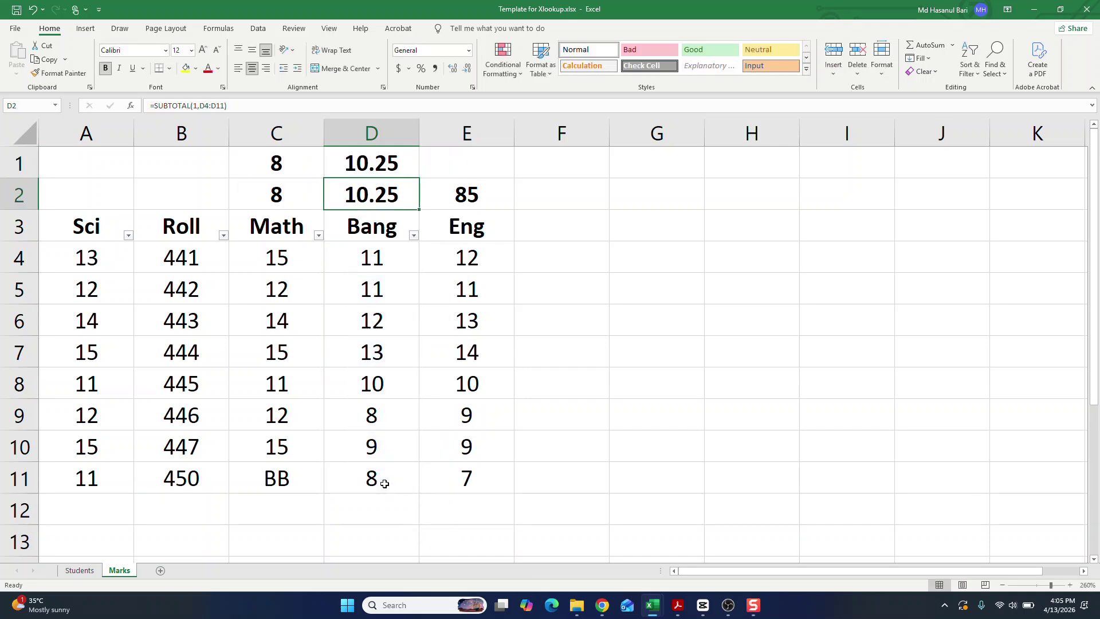
Fill the D1 SUBTOTAL formula across to E1 and change its function number there to 109
{"action": "key", "text": "Up"}
{"action": "key", "text": "Right"}
{"action": "key", "text": "Left"}
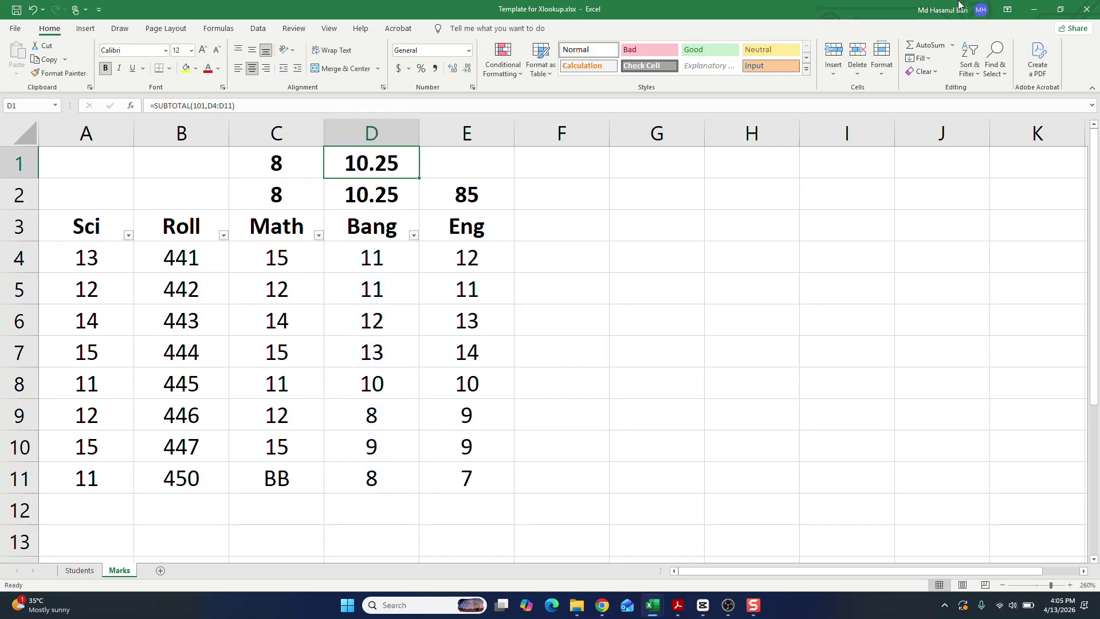
{"action": "left_click_drag", "start_coordinate": [420, 177], "coordinate": [490, 168]}
{"action": "left_click", "coordinate": [486, 165]}
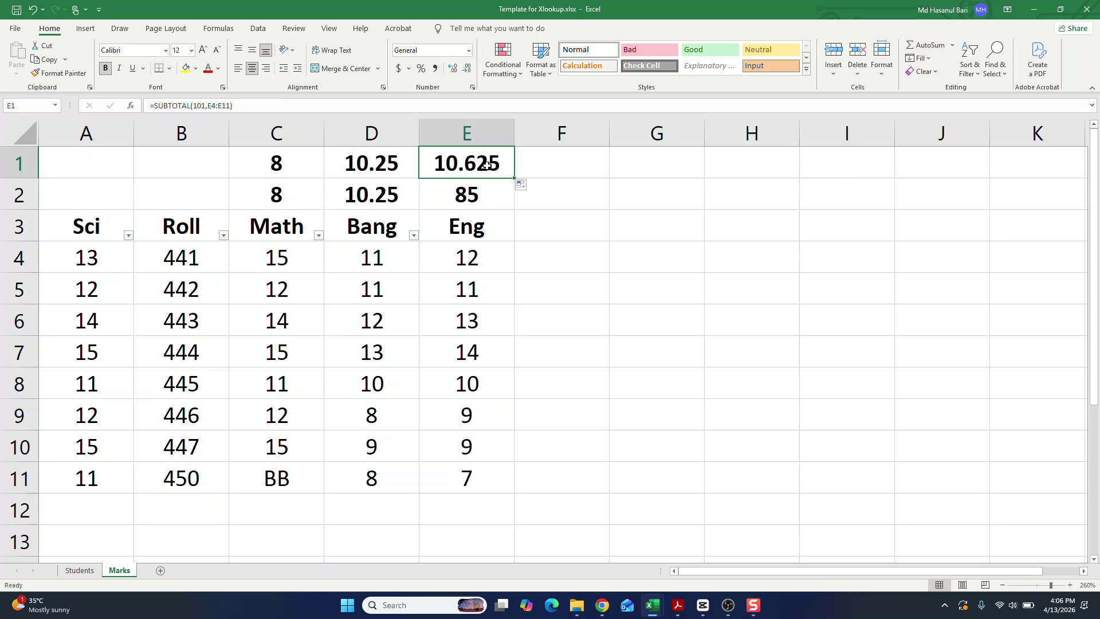
{"action": "left_click", "coordinate": [205, 107]}
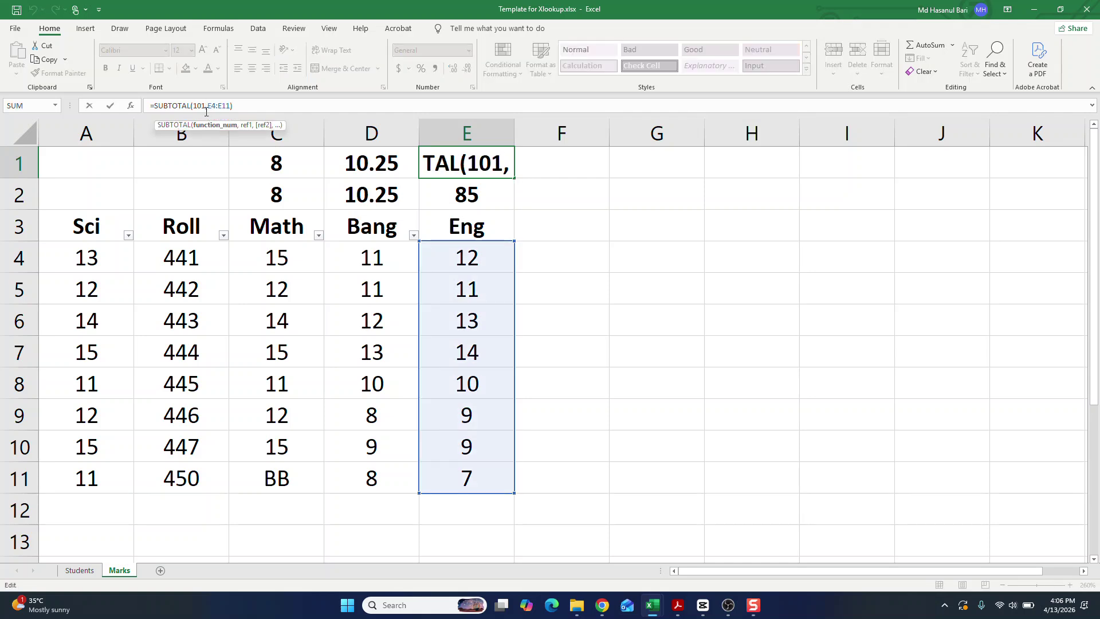
{"action": "key", "text": "BackSpace"}
{"action": "type", "text": "9"}
{"action": "key", "text": "Return"}
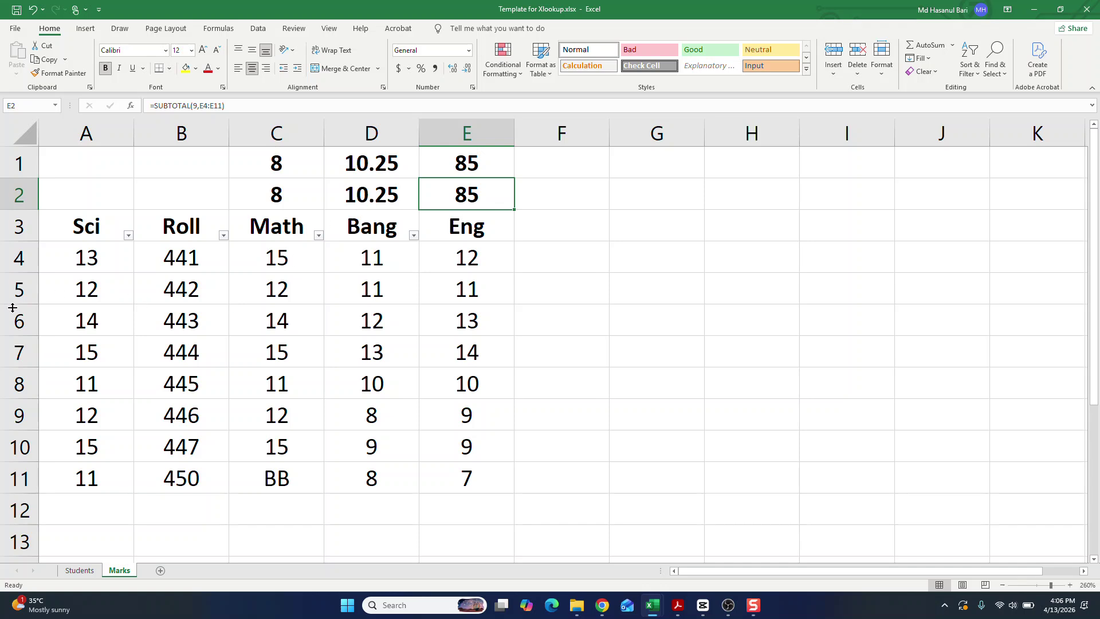
Hide rows 6 and 7 of the marks table
{"action": "left_click_drag", "start_coordinate": [14, 318], "coordinate": [18, 347]}
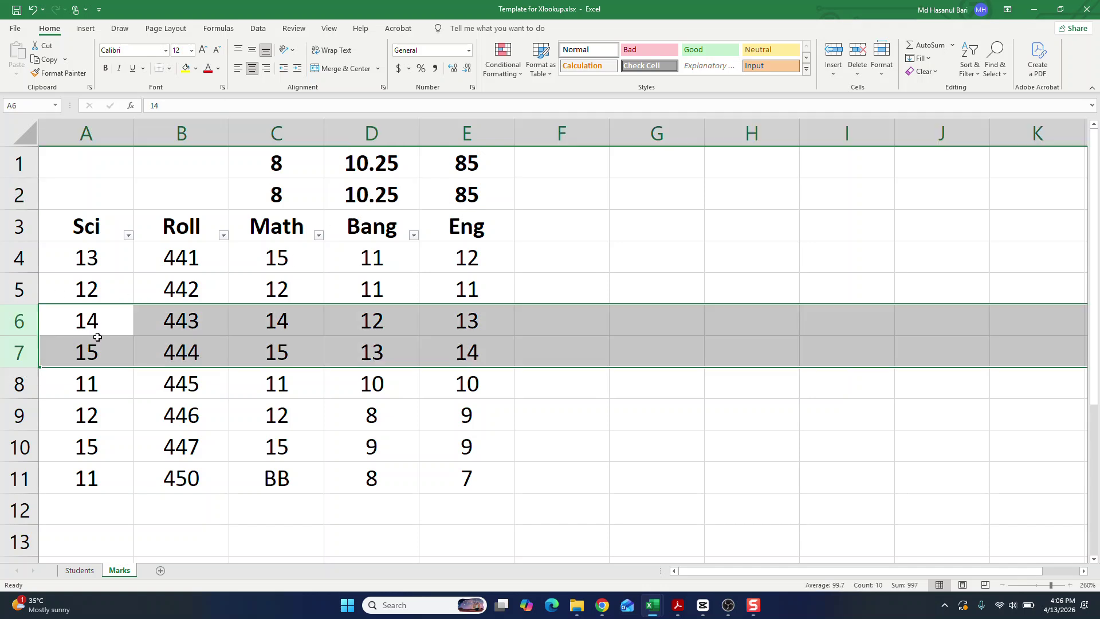
{"action": "right_click", "coordinate": [97, 337]}
{"action": "left_click", "coordinate": [151, 514]}
Compare the SUBTOTAL formulas and results in rows 1 and 2, and check the sum of the visible Eng marks
{"action": "left_click", "coordinate": [374, 166]}
{"action": "left_click", "coordinate": [450, 165]}
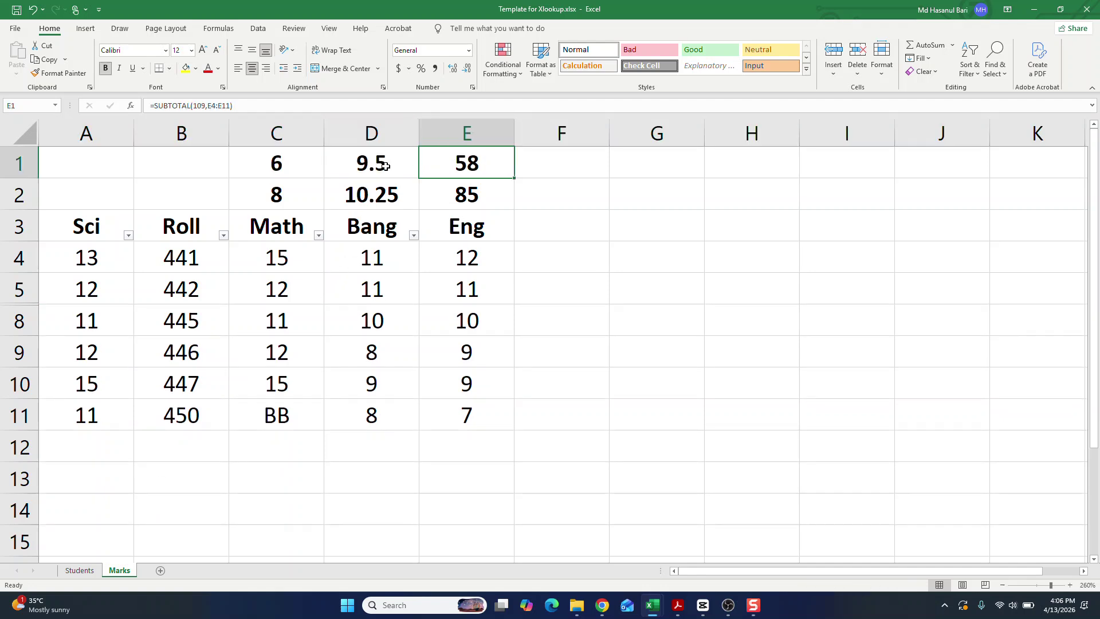
{"action": "left_click", "coordinate": [302, 160]}
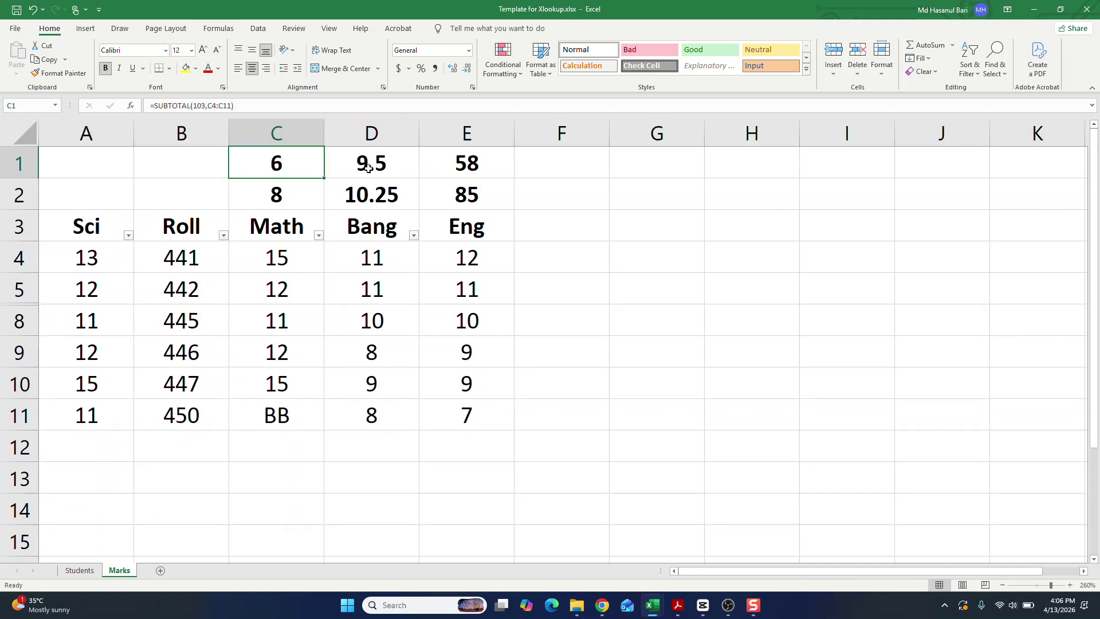
{"action": "left_click", "coordinate": [313, 189]}
{"action": "left_click", "coordinate": [349, 195]}
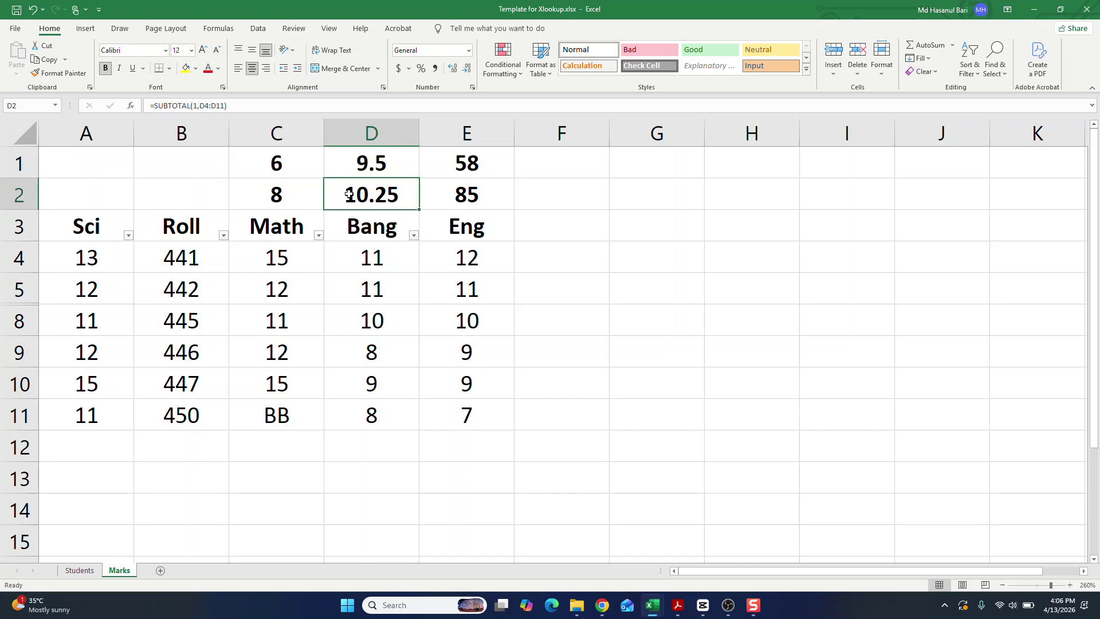
{"action": "left_click", "coordinate": [446, 197]}
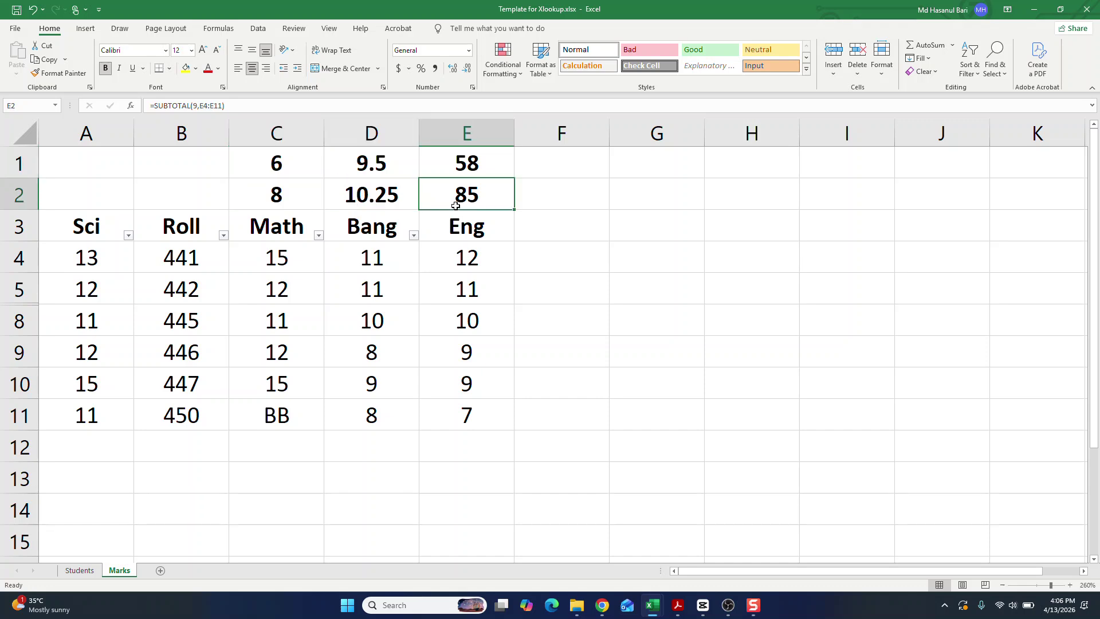
{"action": "left_click_drag", "start_coordinate": [473, 258], "coordinate": [465, 407]}
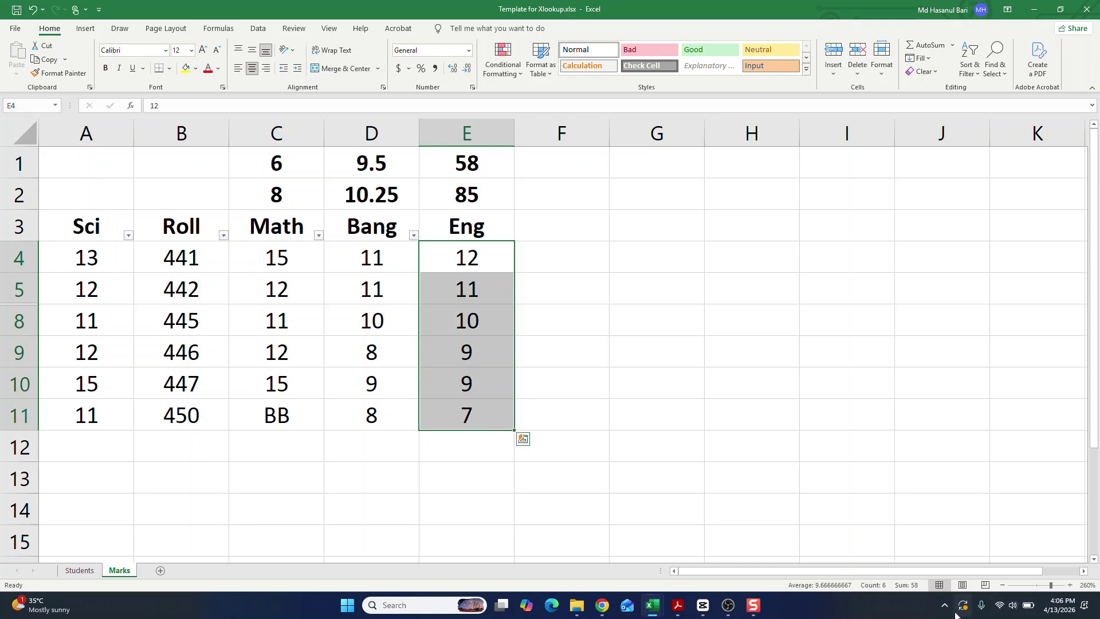
{"action": "left_click", "coordinate": [471, 167]}
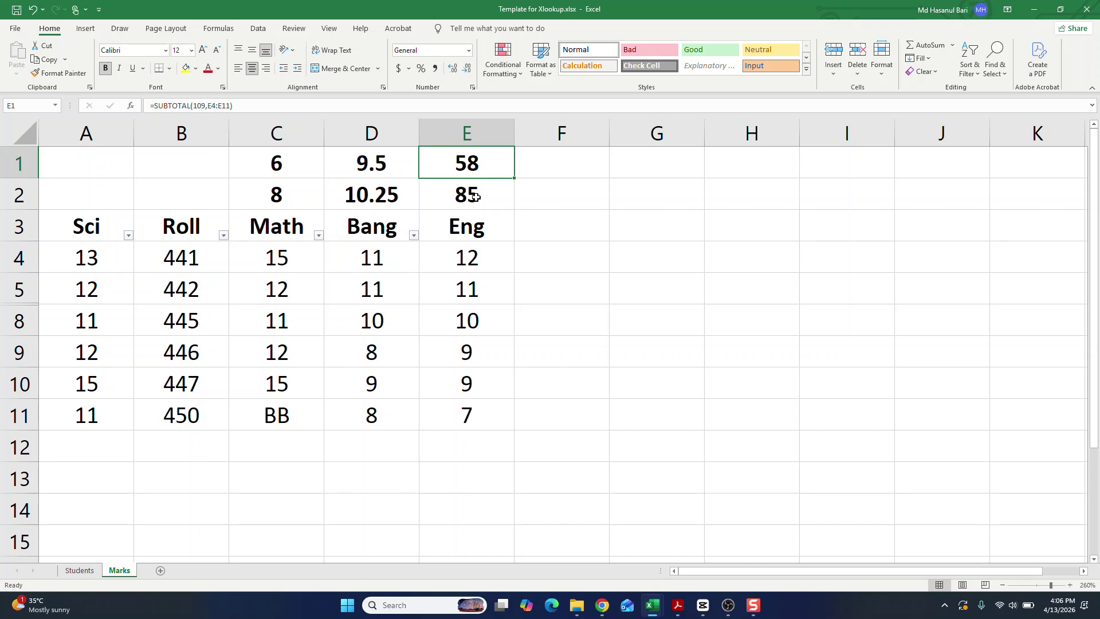
{"action": "left_click_drag", "start_coordinate": [467, 195], "coordinate": [285, 195]}
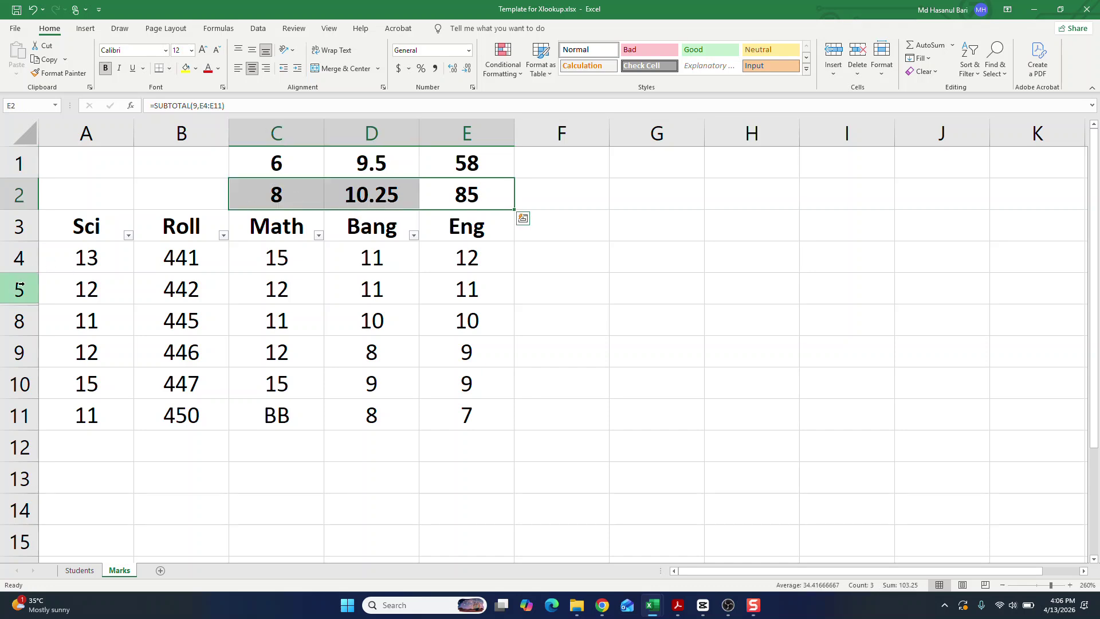
Unhide rows 6 and 7 between rows 5 and 8
{"action": "left_click_drag", "start_coordinate": [8, 286], "coordinate": [8, 315]}
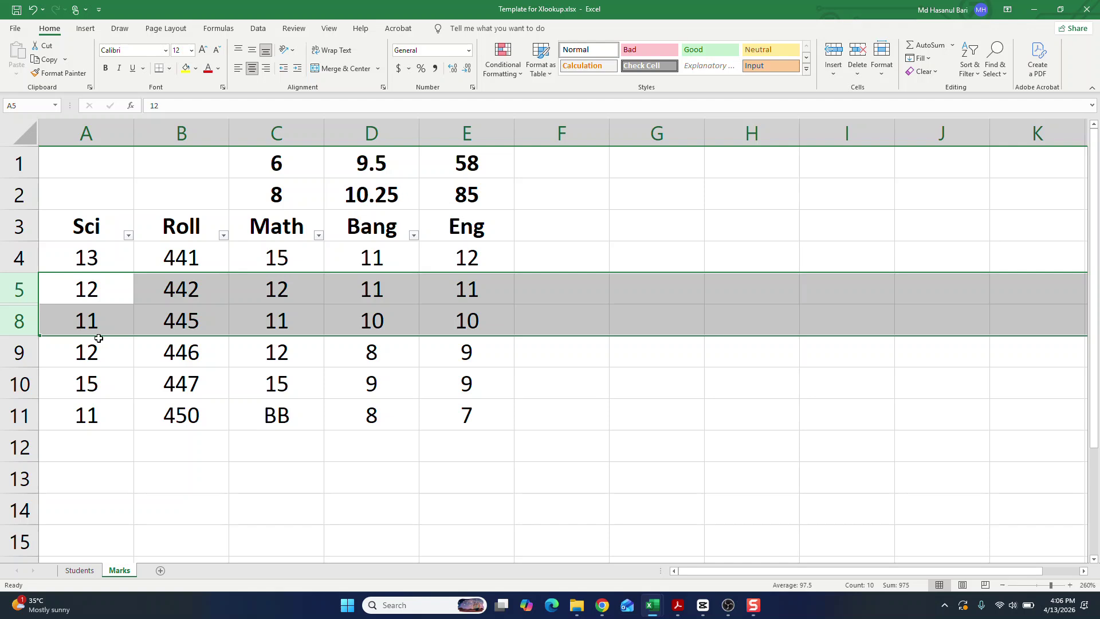
{"action": "right_click", "coordinate": [124, 312]}
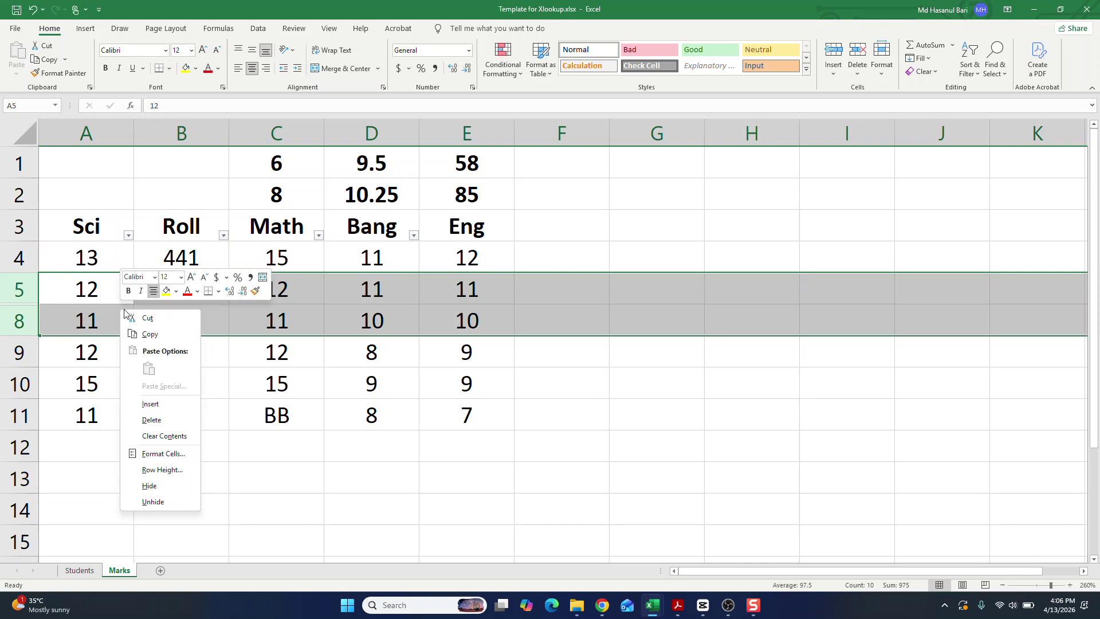
{"action": "left_click", "coordinate": [177, 501]}
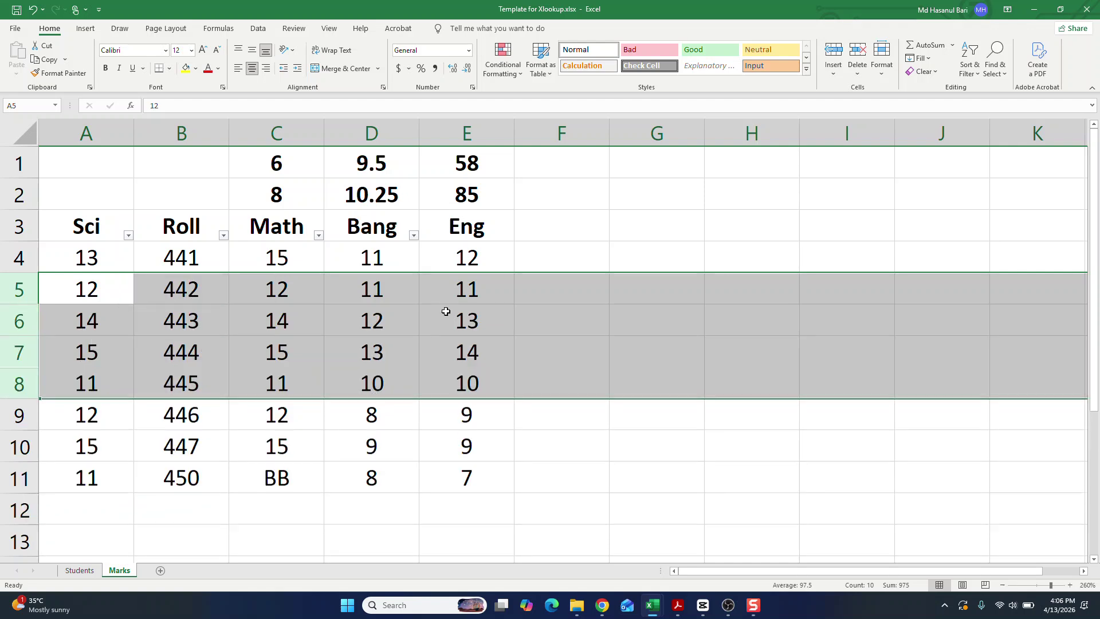
Recheck the SUBTOTAL formula in D1 and review the function numbers used in C2, D2 and E2 with all rows visible
{"action": "left_click", "coordinate": [364, 162]}
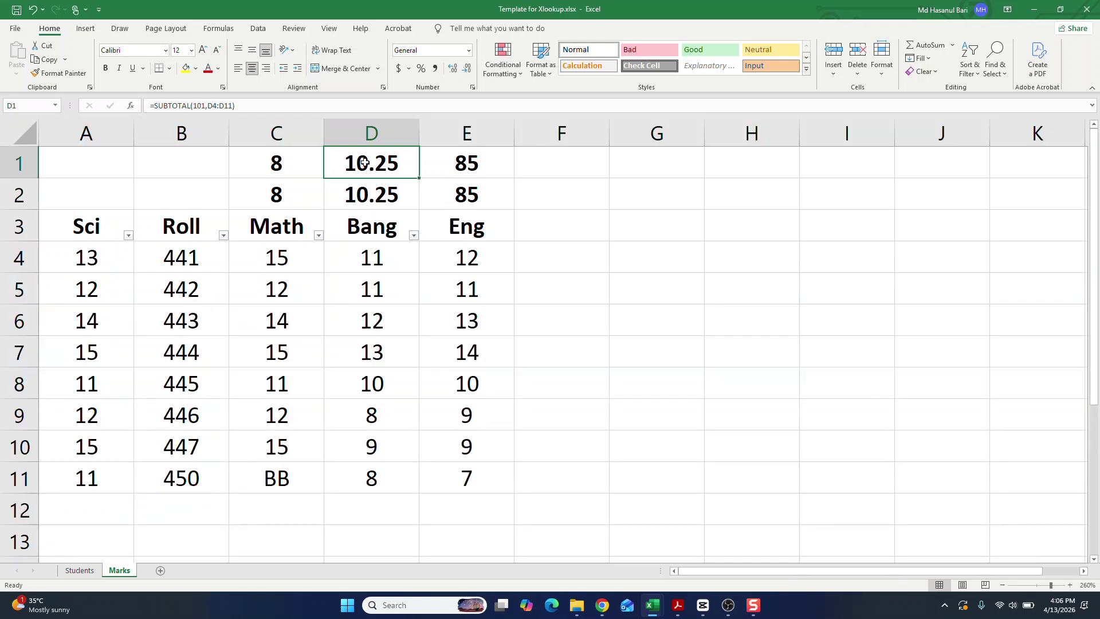
{"action": "left_click", "coordinate": [365, 199]}
{"action": "left_click_drag", "start_coordinate": [272, 197], "coordinate": [447, 198]}
{"action": "left_click", "coordinate": [282, 197]}
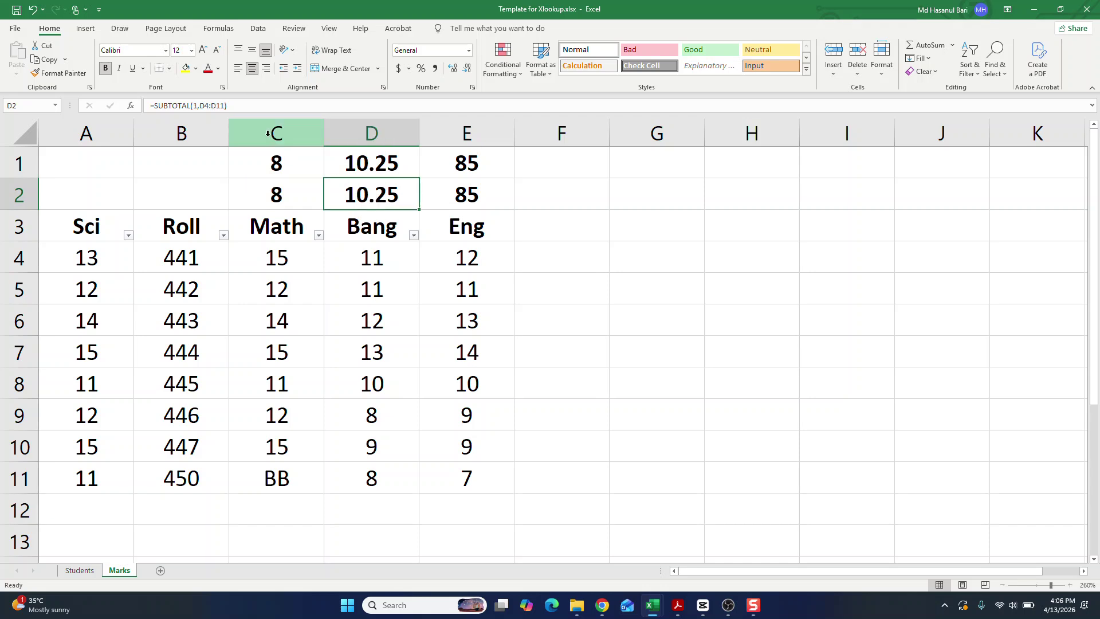
{"action": "left_click", "coordinate": [450, 200]}
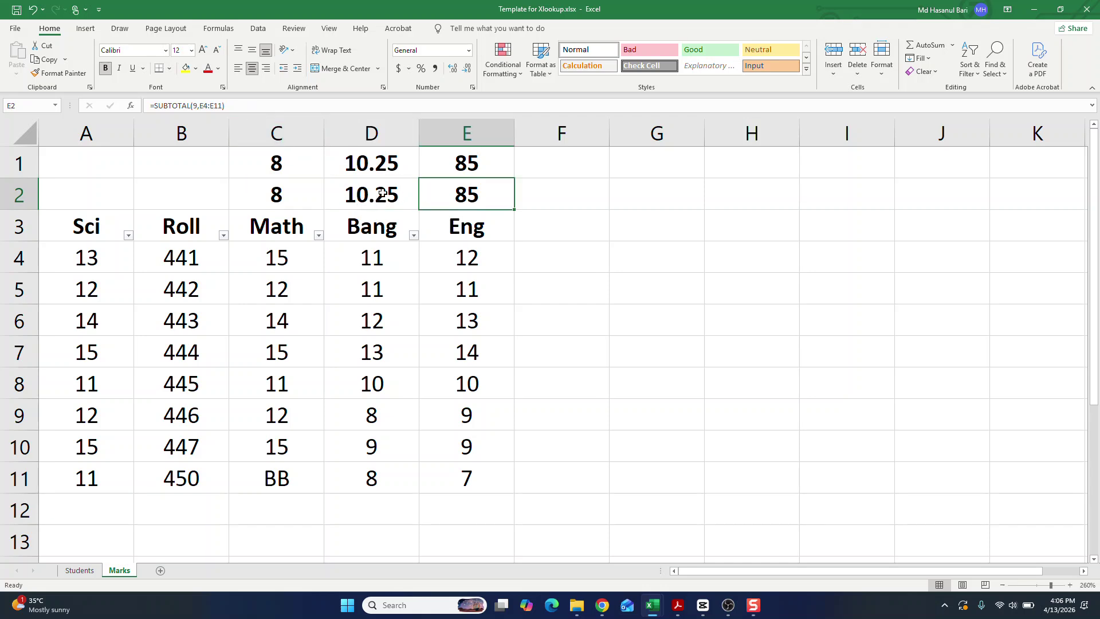
{"action": "left_click", "coordinate": [287, 198]}
{"action": "left_click", "coordinate": [454, 199]}
{"action": "left_click", "coordinate": [299, 186]}
{"action": "left_click", "coordinate": [385, 194]}
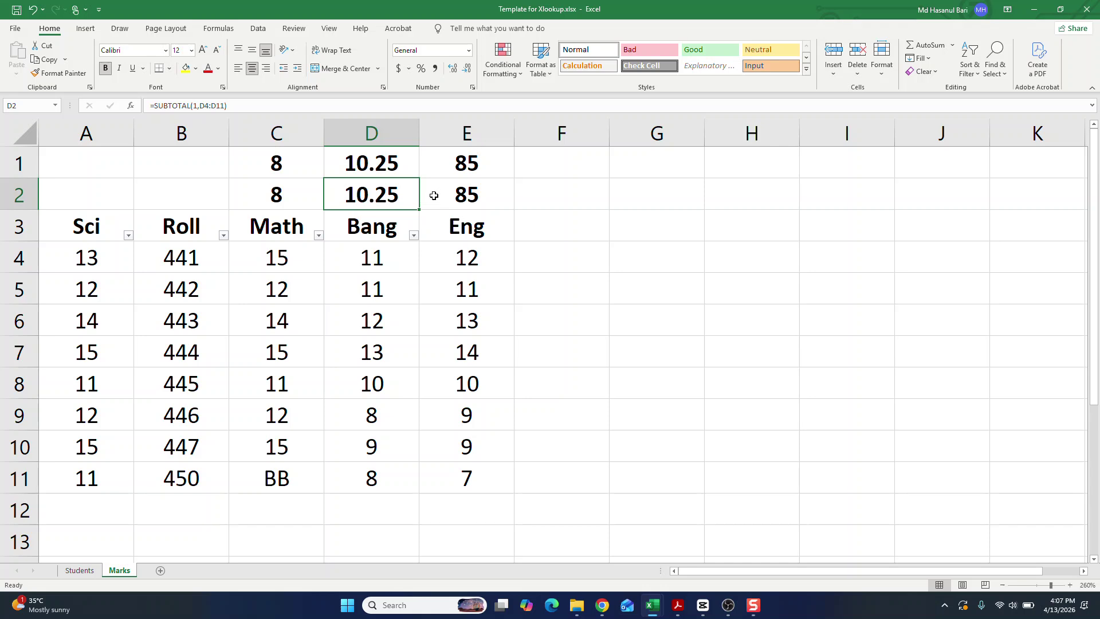
{"action": "left_click", "coordinate": [433, 196]}
{"action": "left_click", "coordinate": [363, 195]}
{"action": "left_click", "coordinate": [302, 194]}
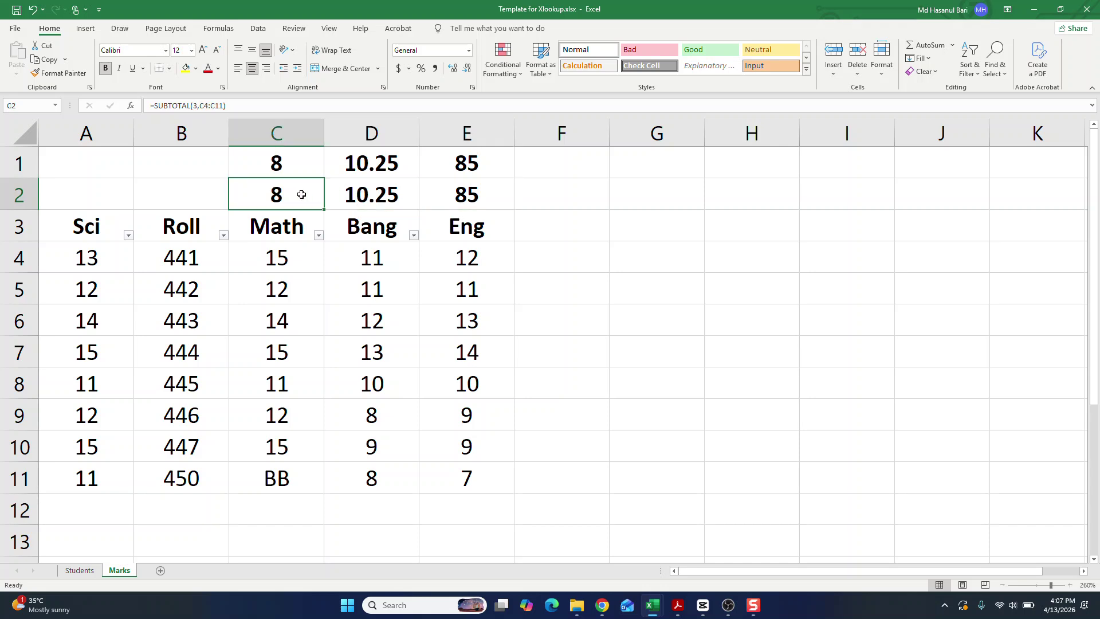
{"action": "left_click", "coordinate": [465, 198]}
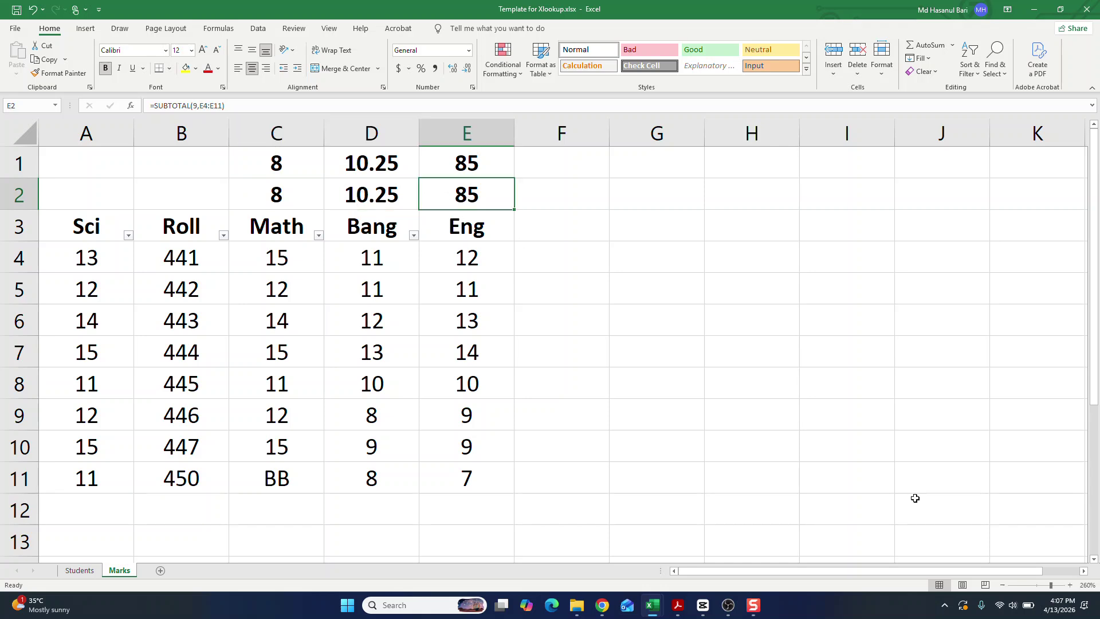
{"action": "left_click", "coordinate": [752, 608]}
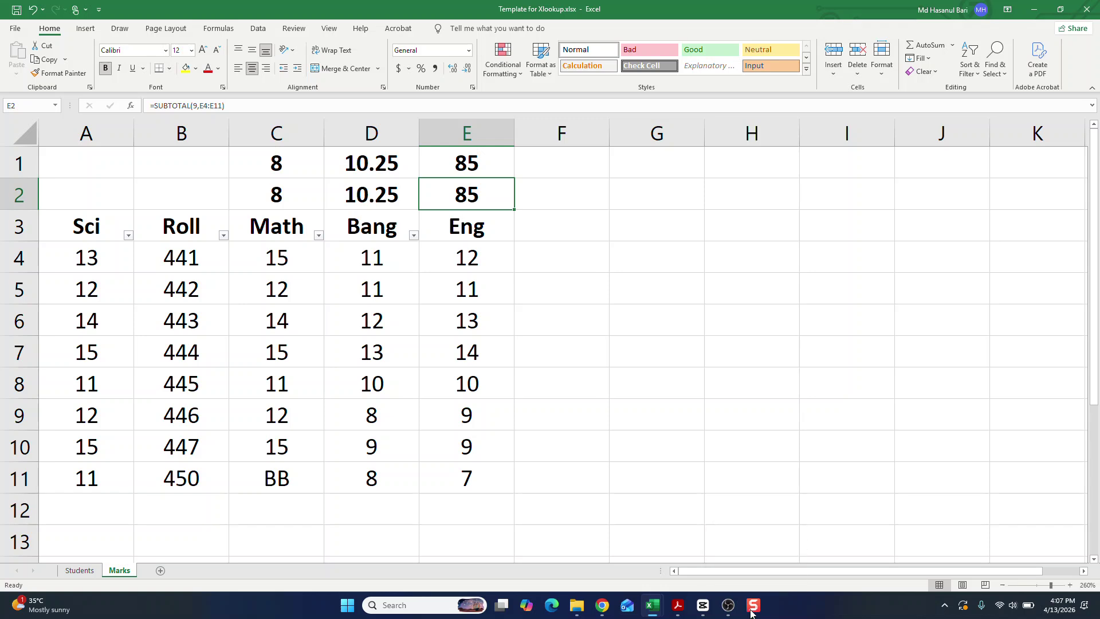